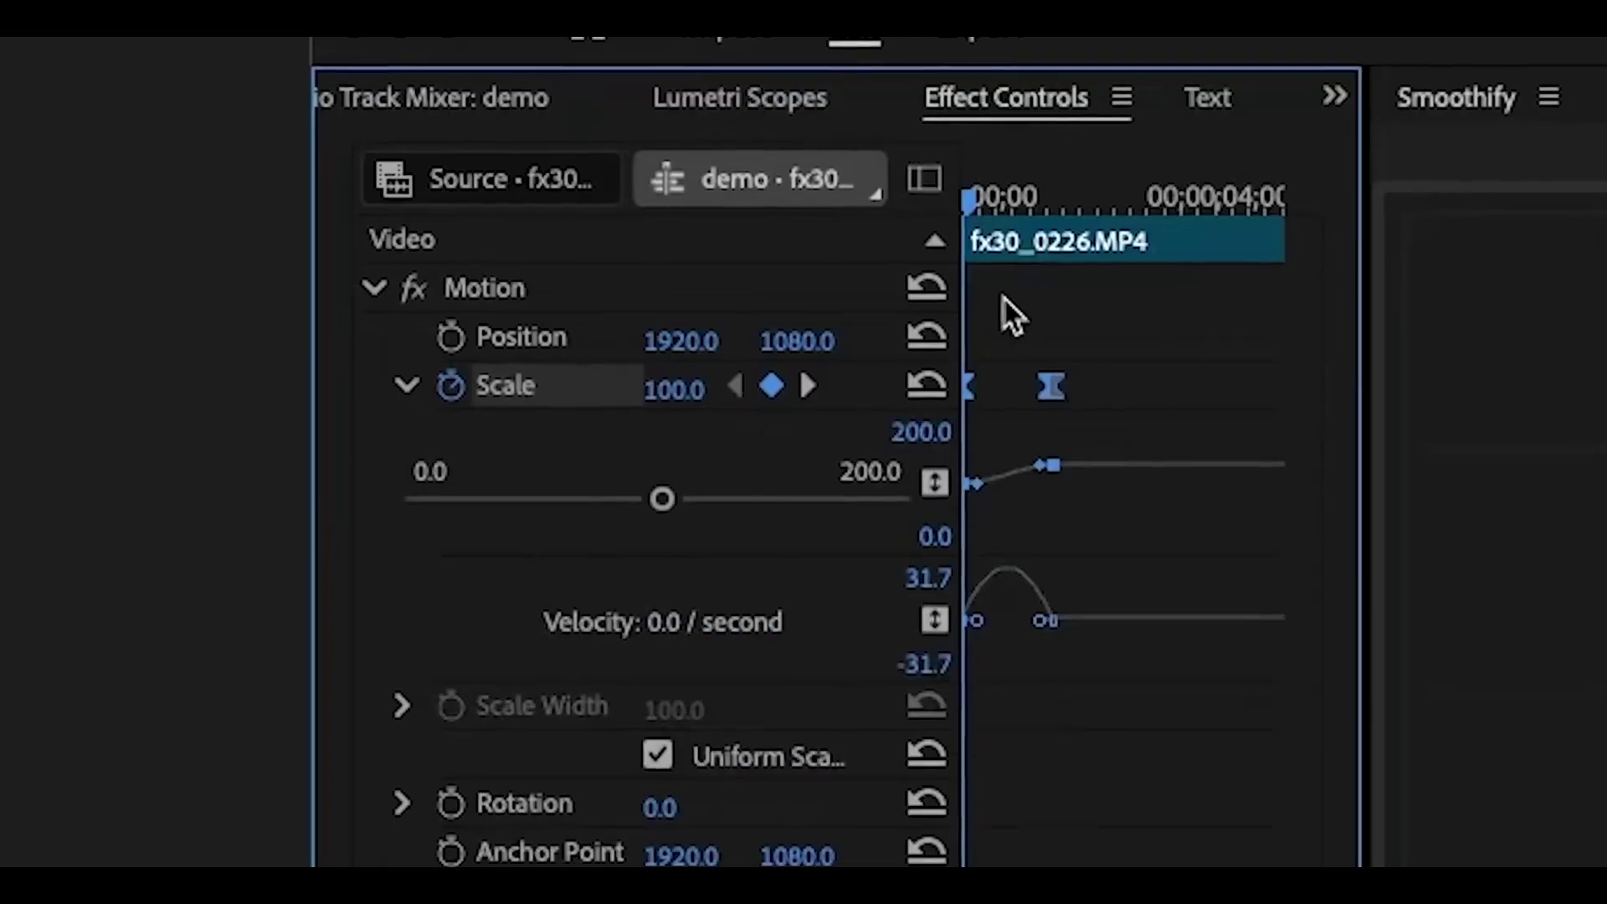
- Give the Scale keyframe a sharp ease-out using its Bezier handle in the velocity graph
{"action": "left_click_drag", "start_coordinate": [1033, 466], "coordinate": [968, 478]}
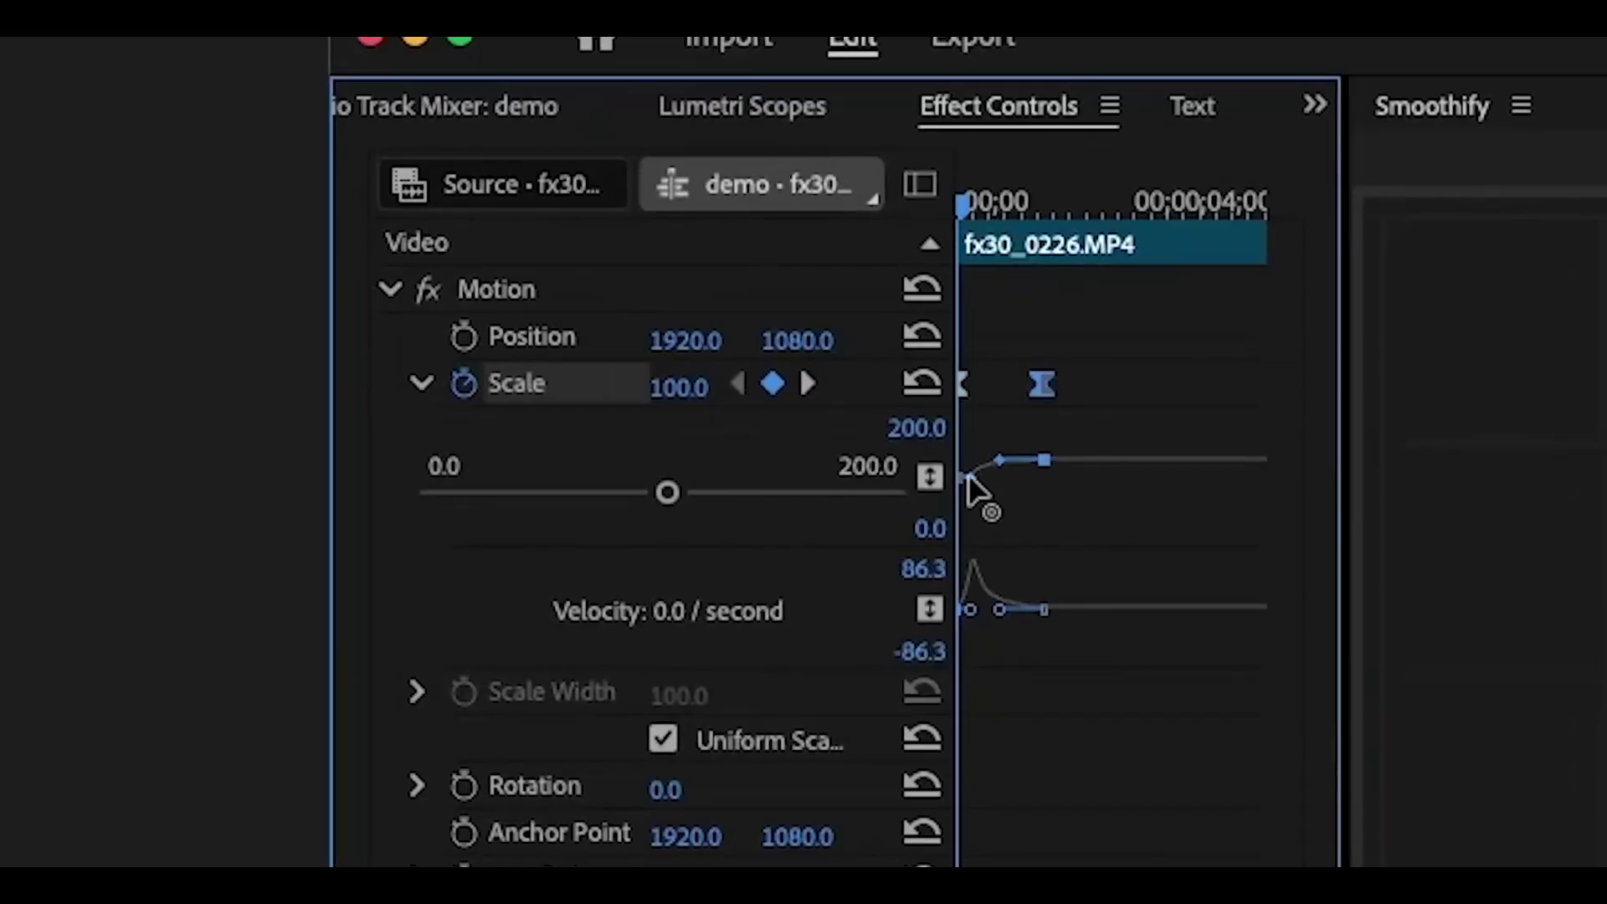
{"action": "left_click_drag", "start_coordinate": [943, 467], "coordinate": [573, 348]}
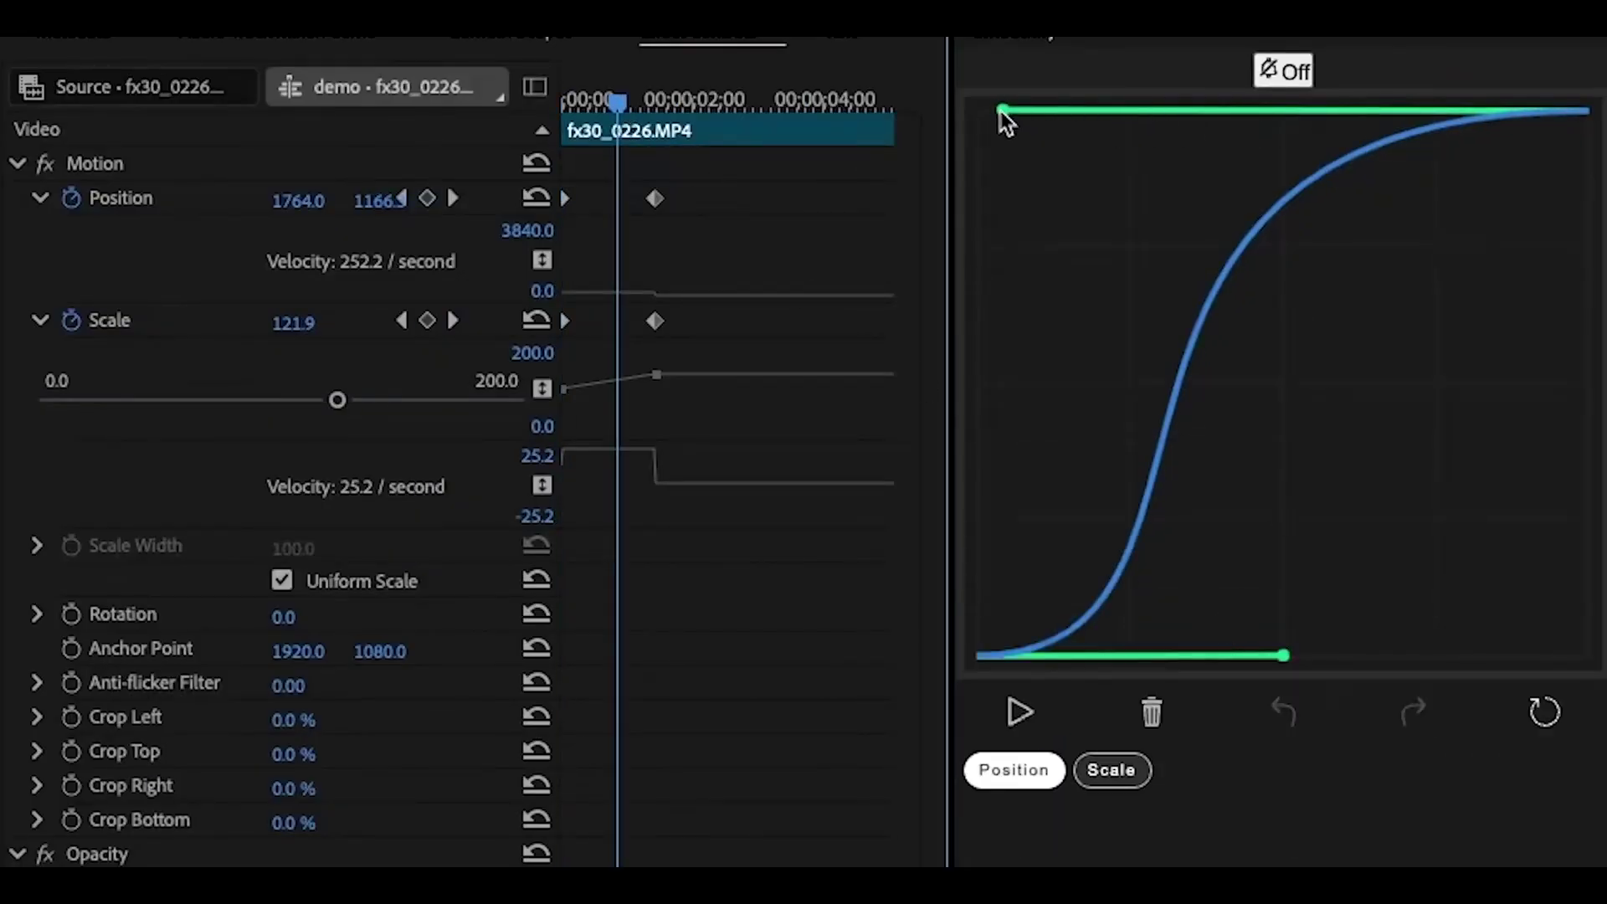
- Reshape the Smoothify curve for a more gradual start and apply it to Position and Scale
{"action": "mouse_move", "coordinate": [1001, 111]}
{"action": "left_mouse_down"}
{"action": "mouse_move", "coordinate": [1294, 125]}
{"action": "mouse_move", "coordinate": [997, 111]}
{"action": "left_mouse_up"}
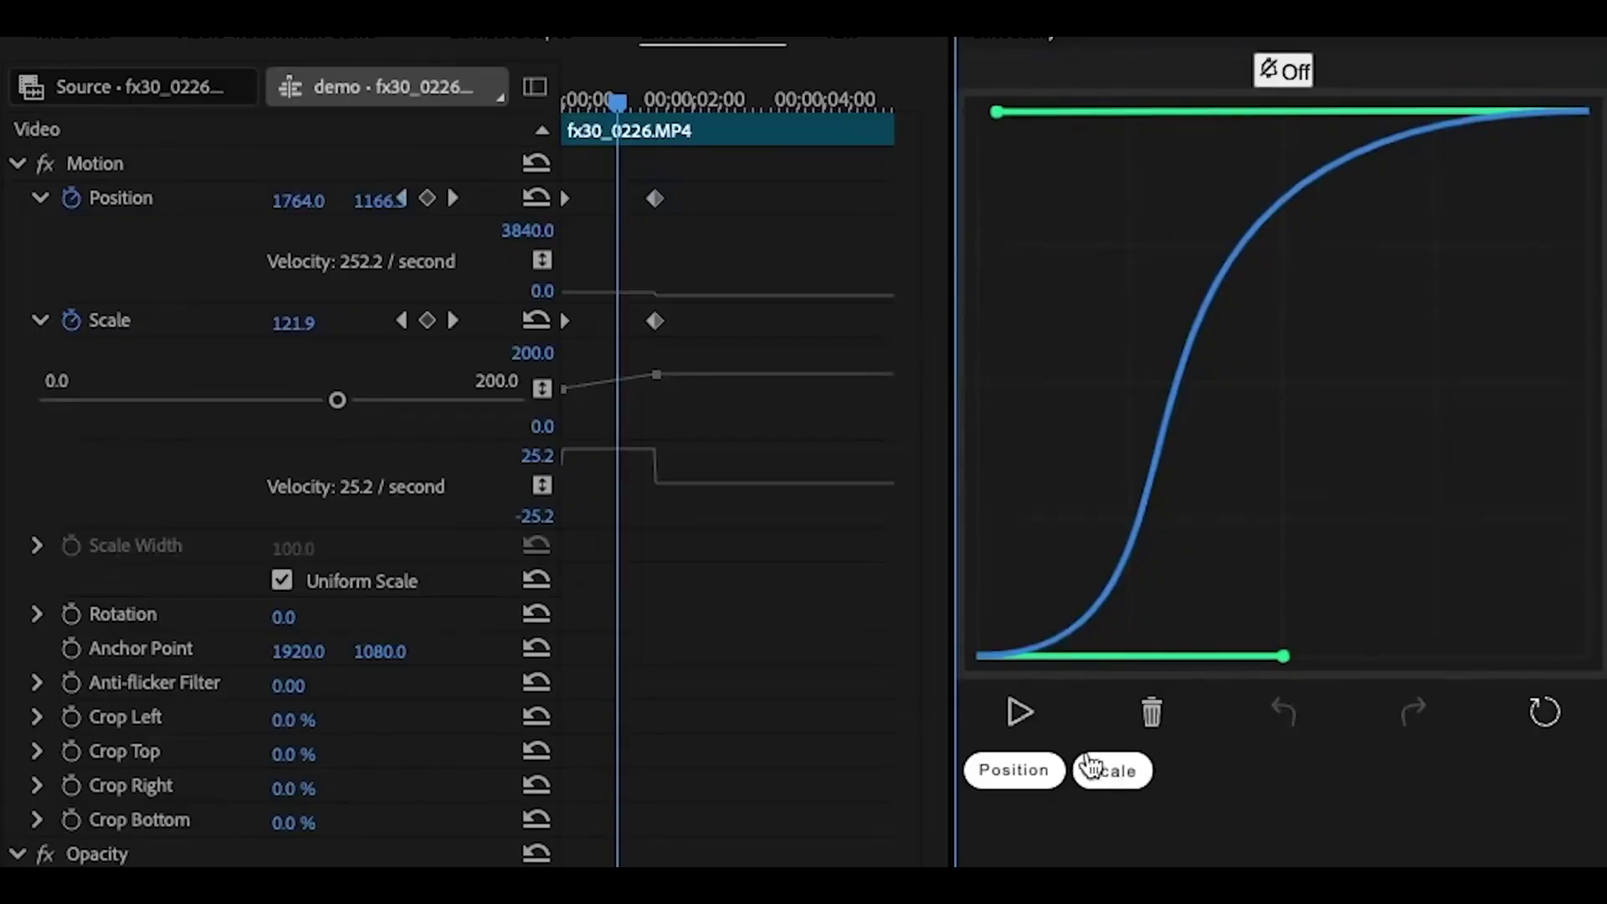
{"action": "left_click", "coordinate": [1019, 718]}
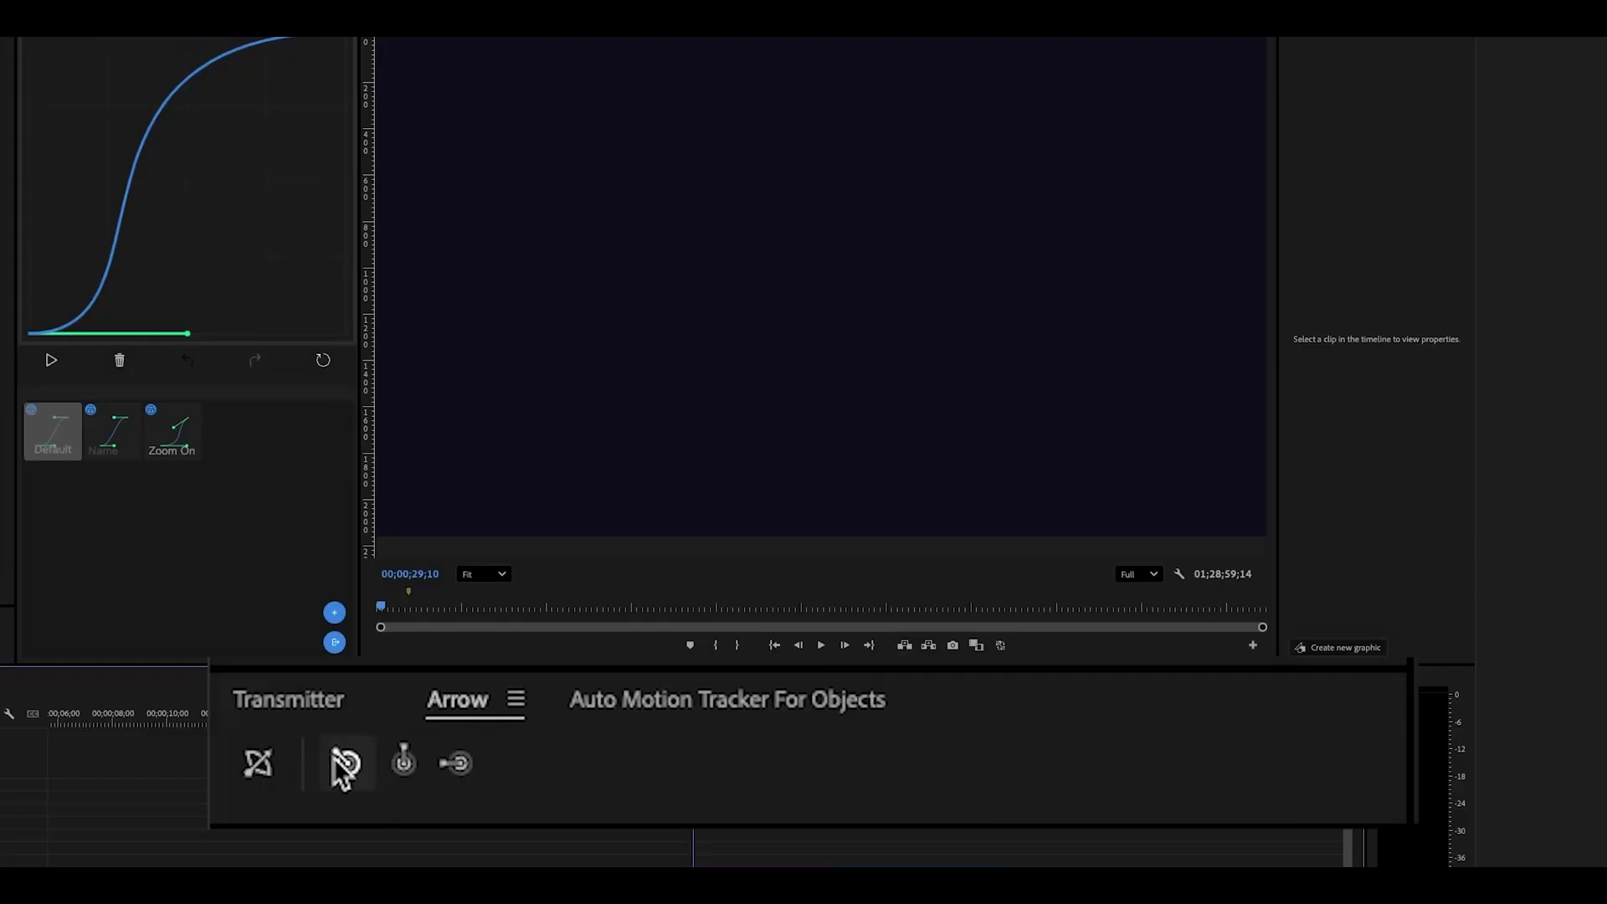
- Add the copied dog image to the timeline with Arrow, then bring up copy options for the corgi photo
{"action": "left_click", "coordinate": [343, 764]}
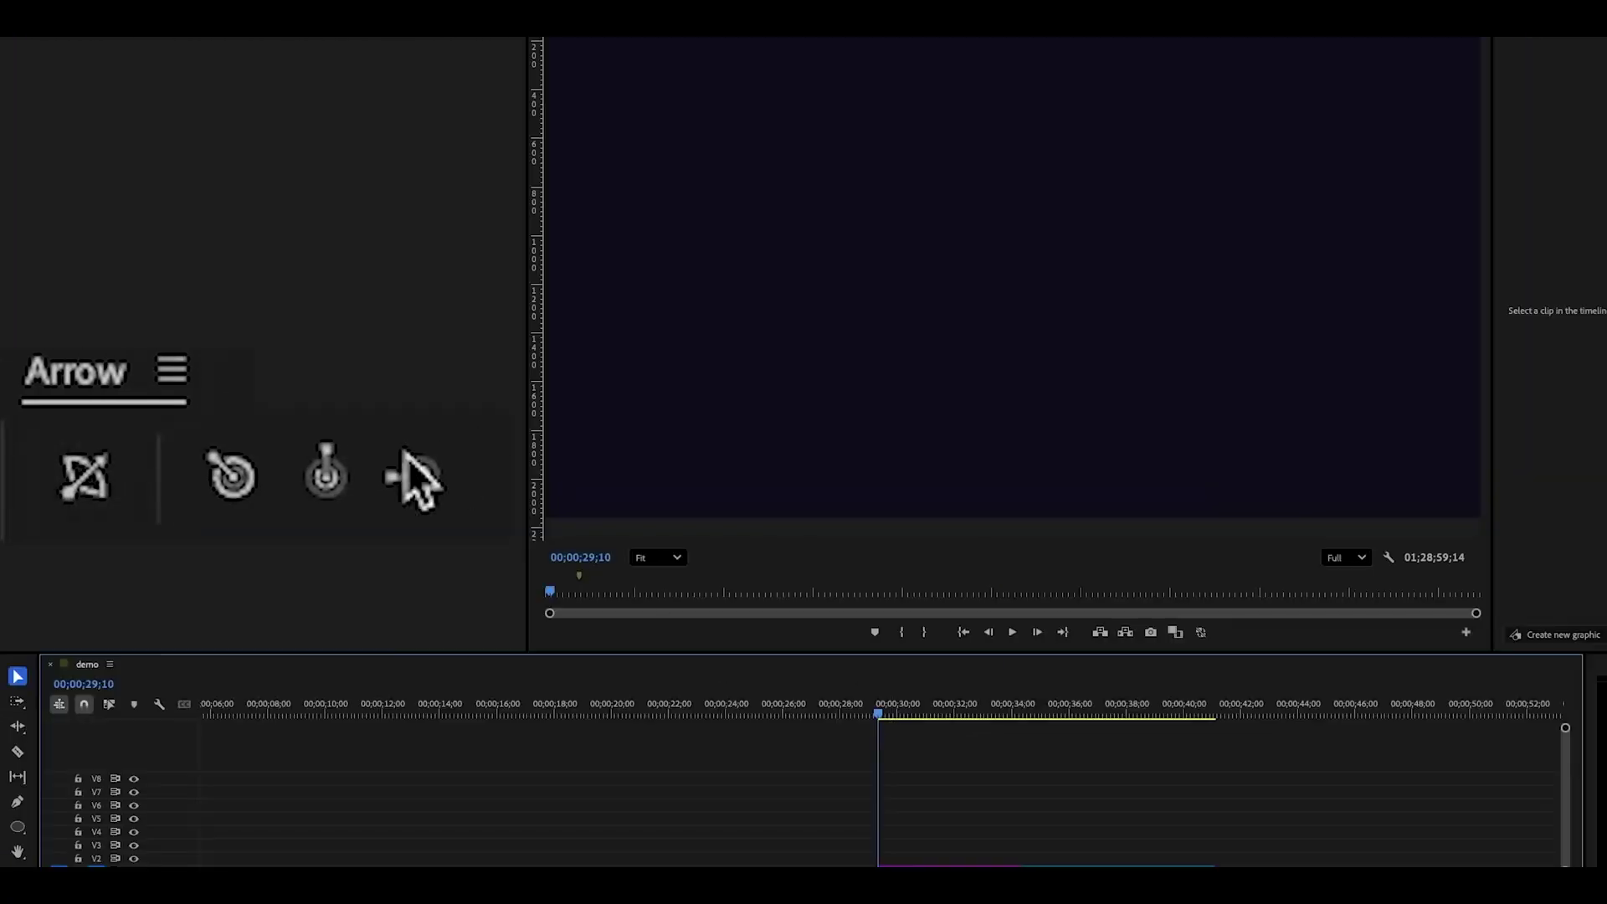
{"action": "left_click", "coordinate": [209, 461]}
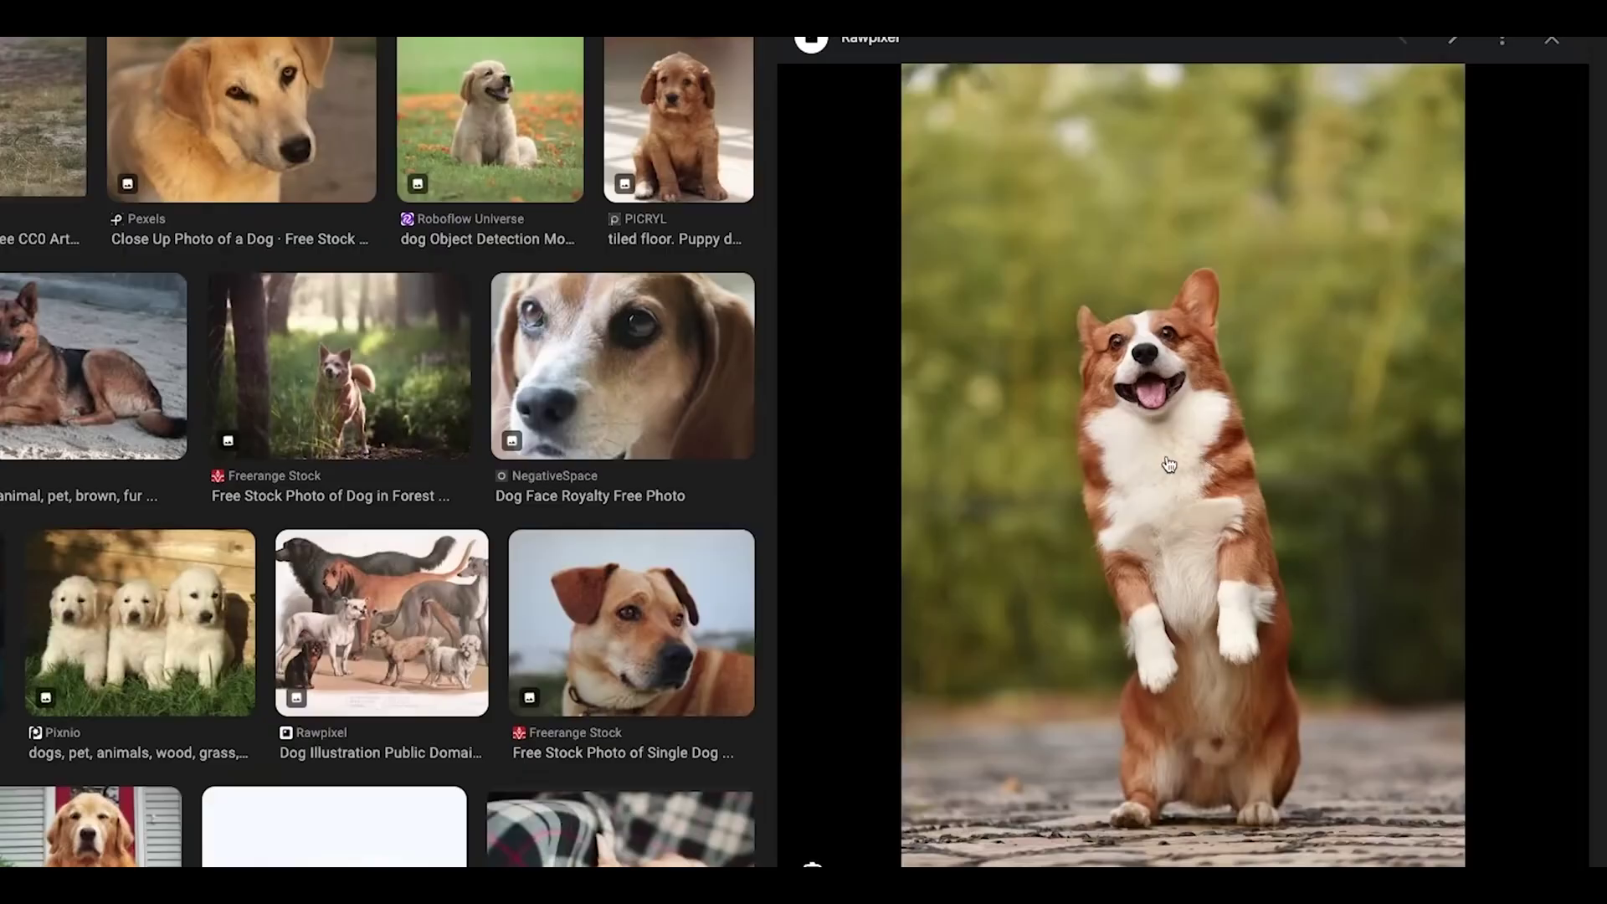
{"action": "right_click", "coordinate": [1161, 460]}
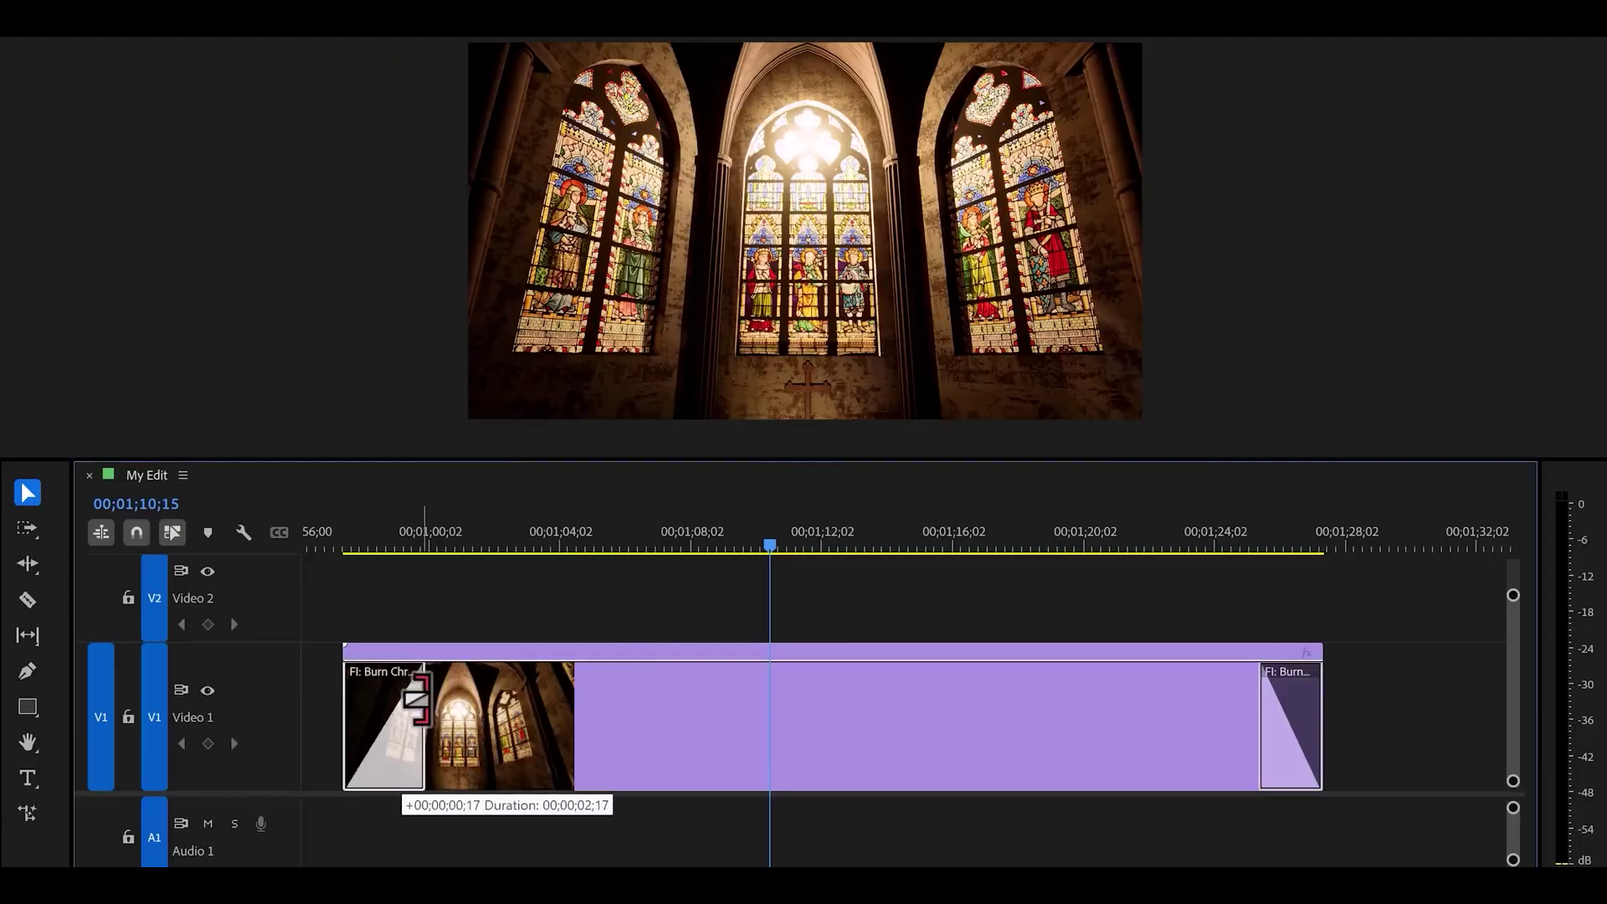
- Lengthen the Burn Chroma transition on V1 to 00;00;02;17
{"action": "mouse_move", "coordinate": [424, 694]}
{"action": "left_mouse_down"}
{"action": "mouse_move", "coordinate": [489, 693]}
{"action": "mouse_move", "coordinate": [463, 693]}
{"action": "left_mouse_up"}
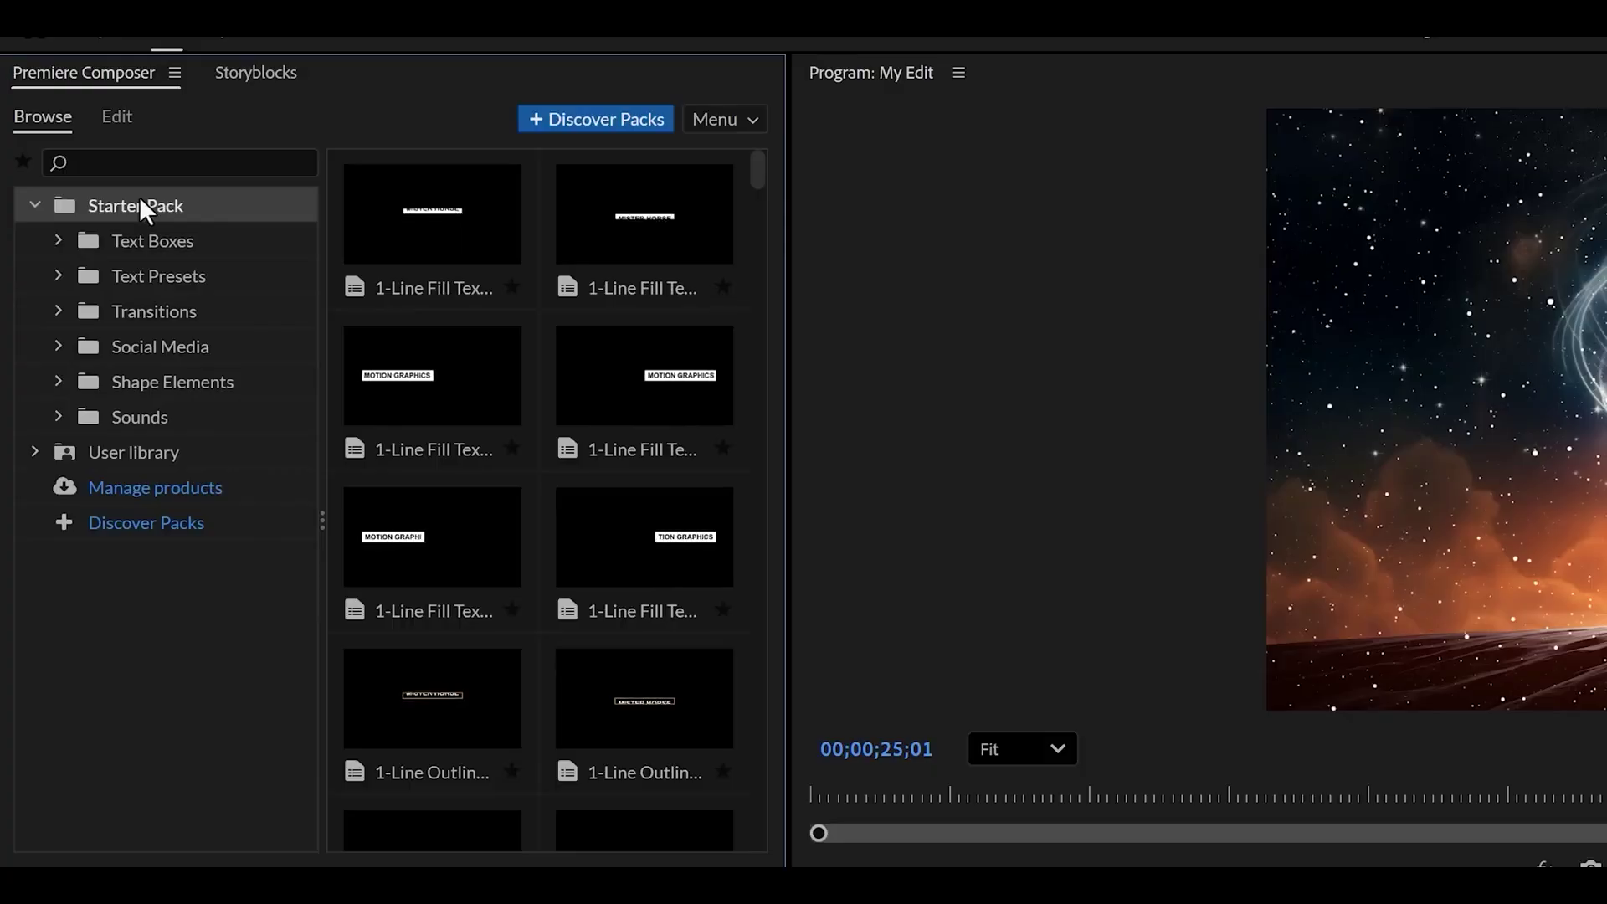
- Drop the Starter Pack Zoom Out transition onto V2 over the city–cosmic cut and preview it
{"action": "left_click", "coordinate": [159, 310]}
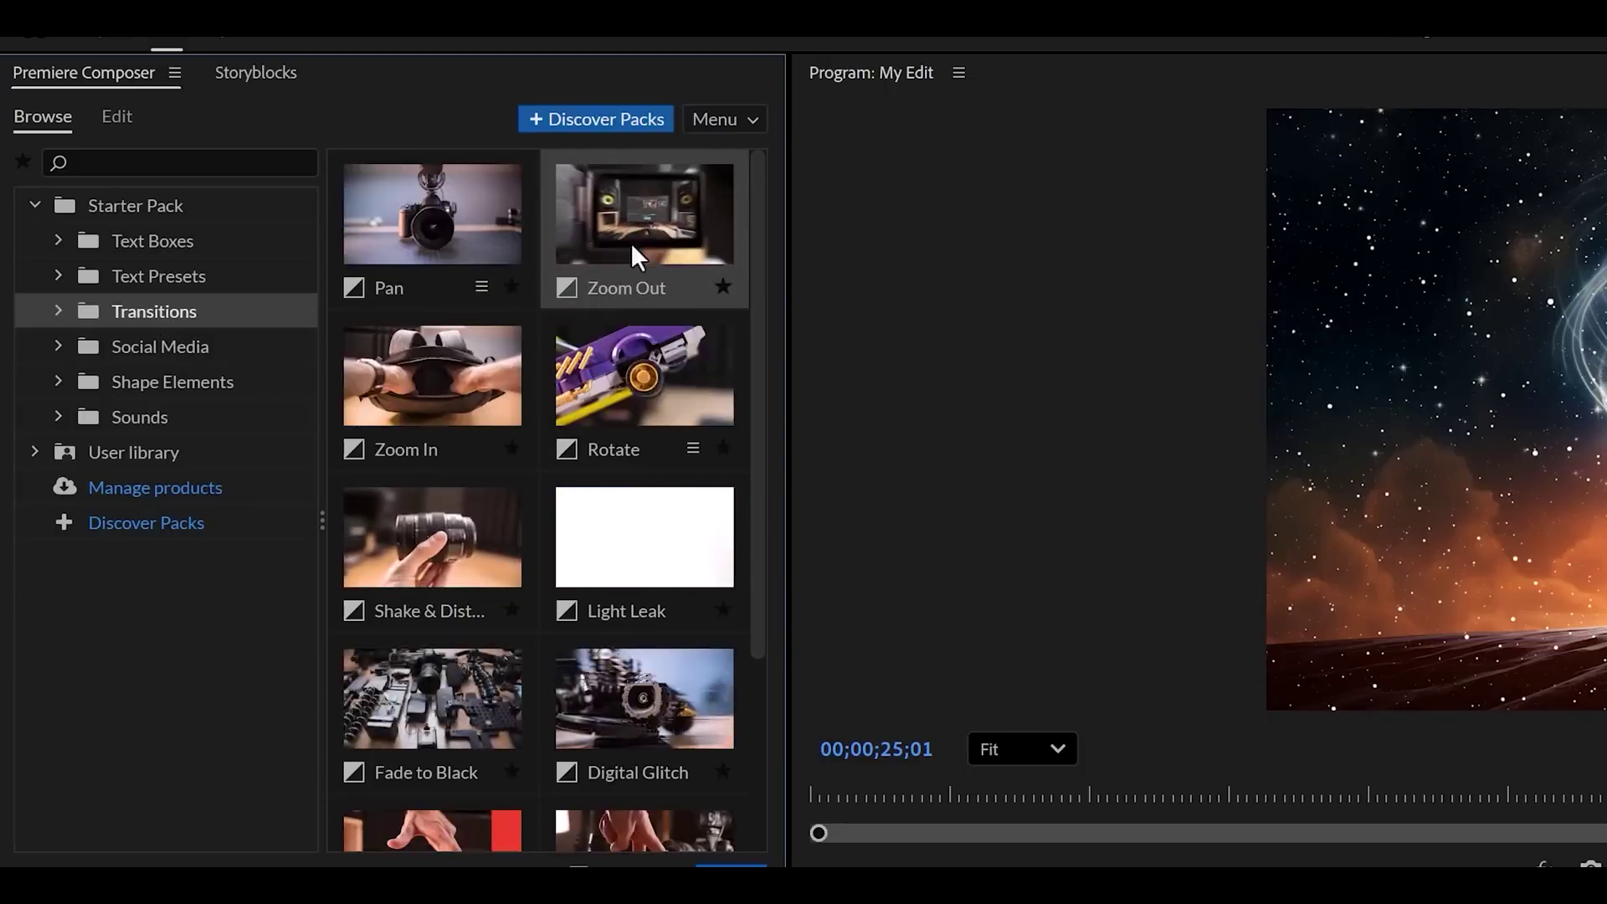
{"action": "left_click_drag", "start_coordinate": [630, 243], "coordinate": [880, 623]}
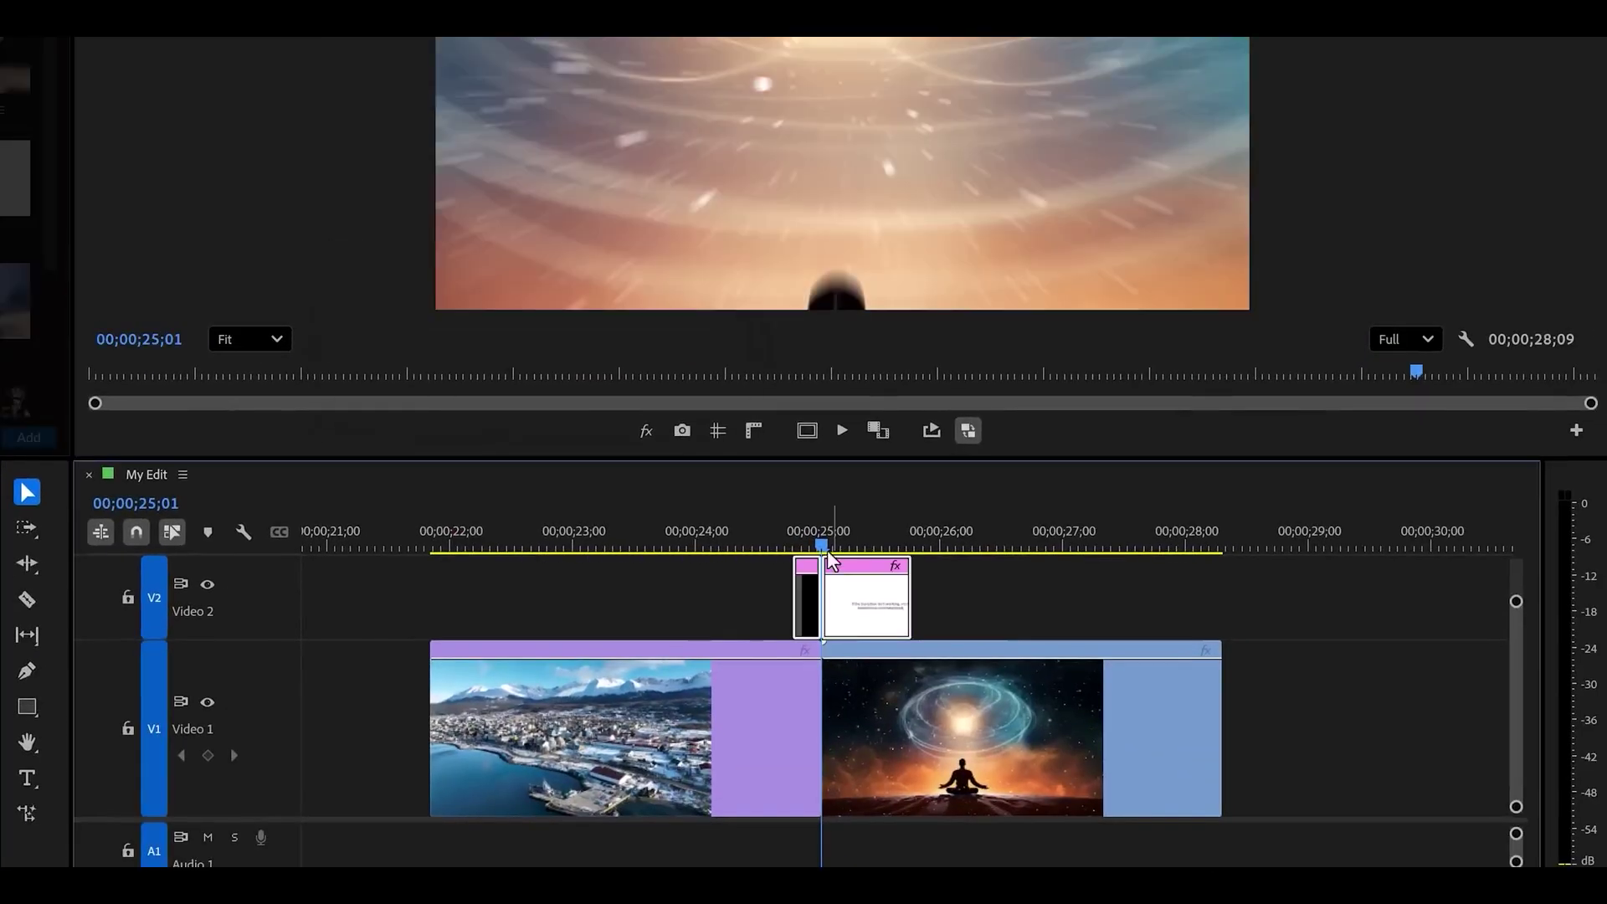
{"action": "left_click", "coordinate": [773, 539]}
{"action": "key", "text": "space"}
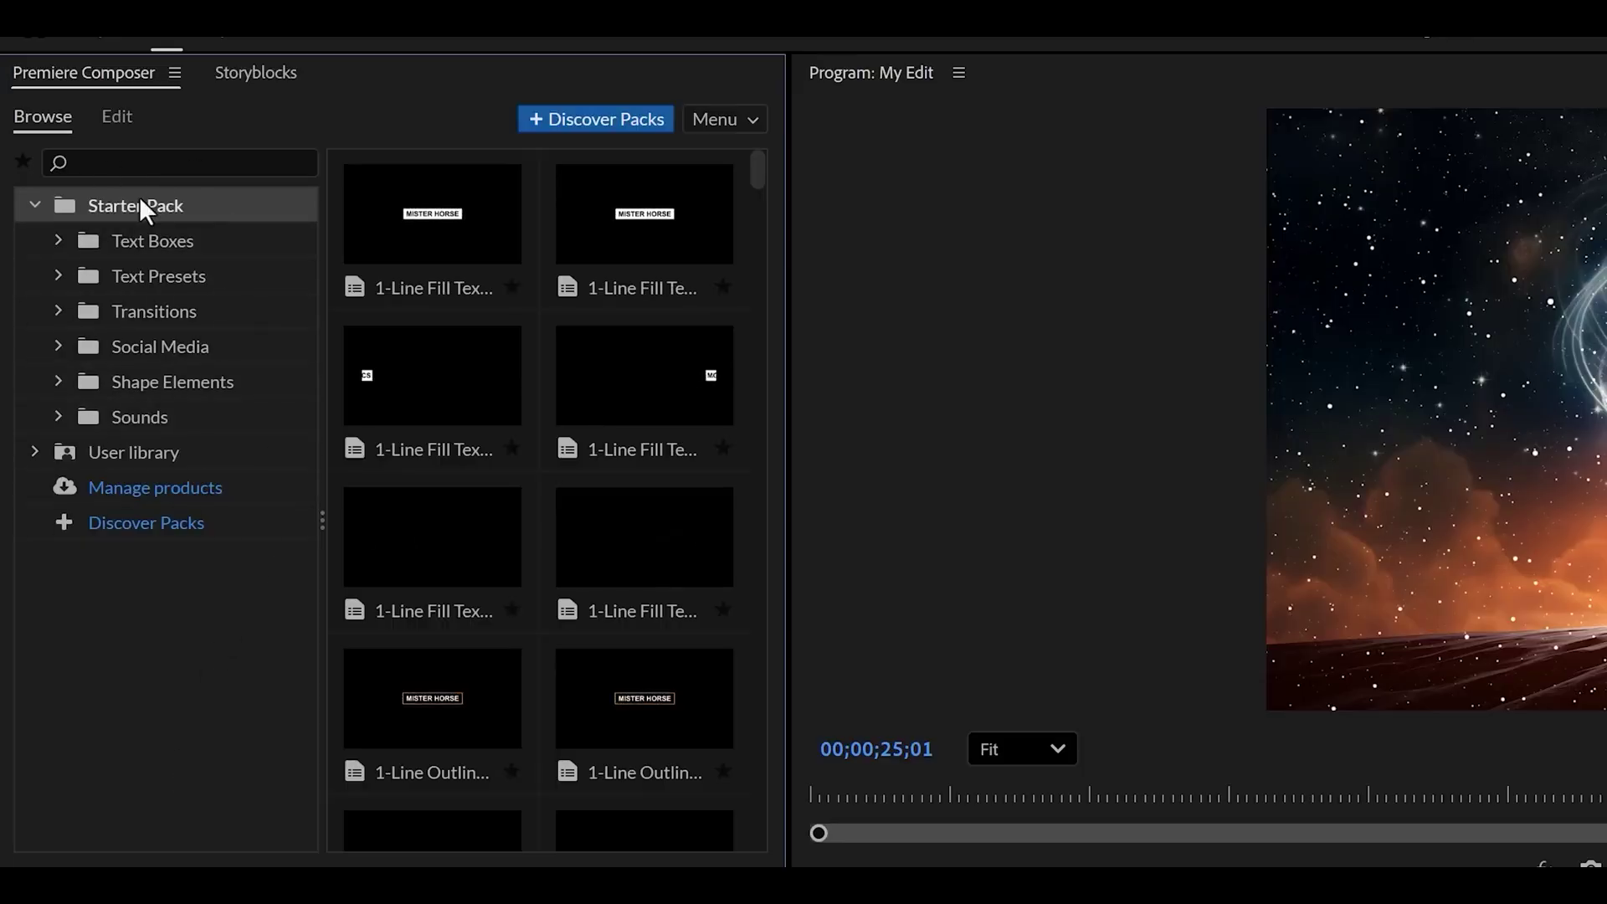
{"action": "left_click", "coordinate": [160, 311]}
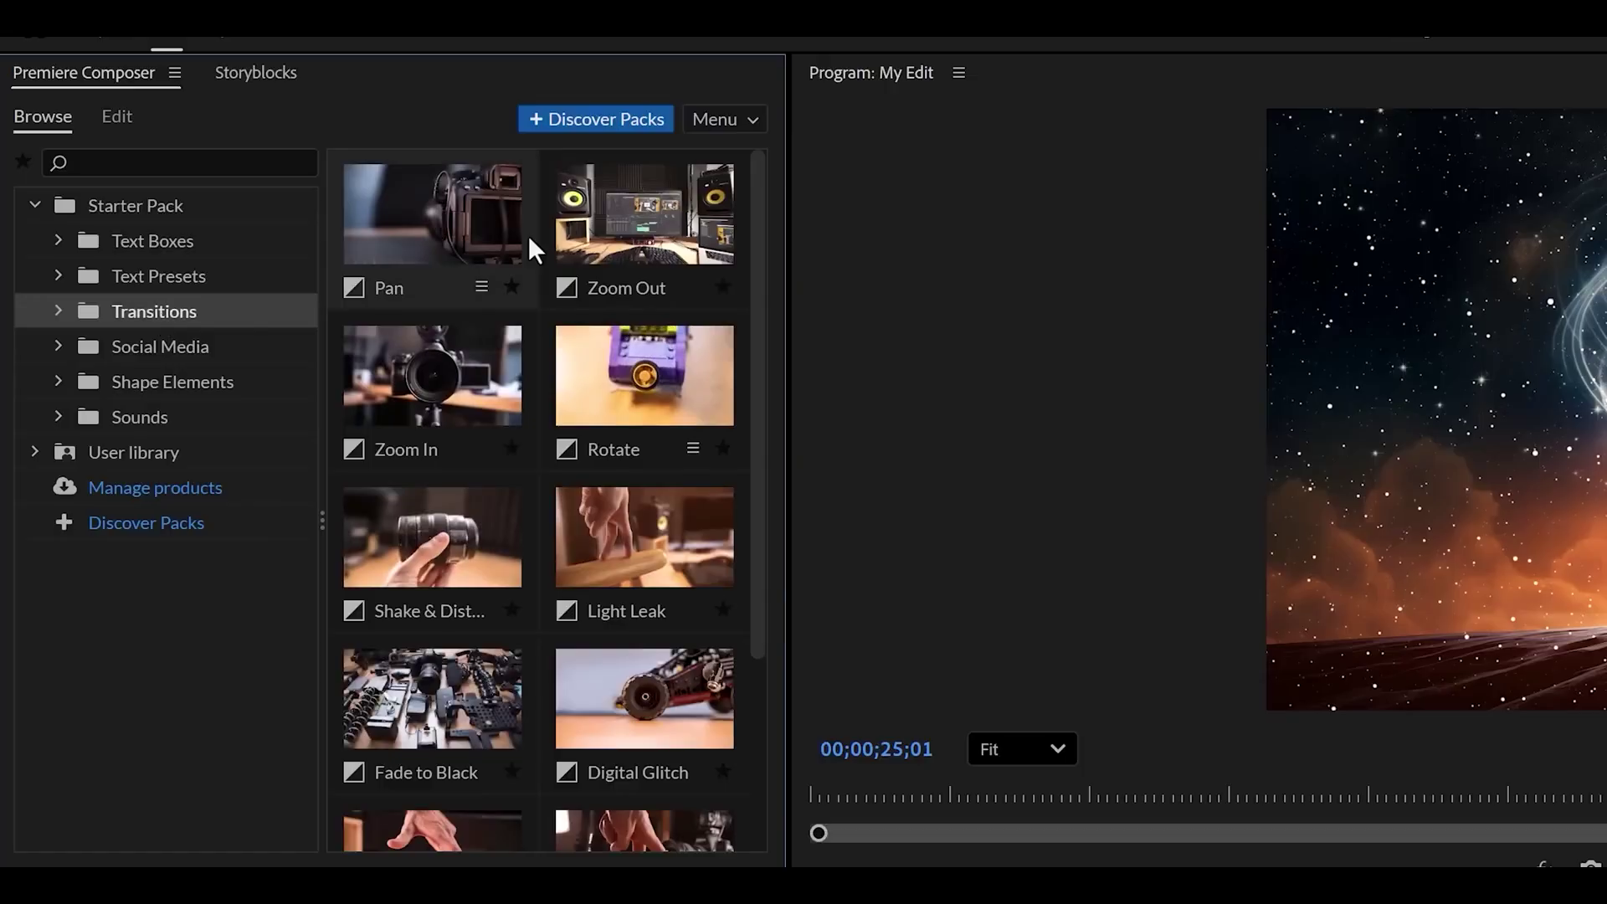
{"action": "left_click", "coordinate": [619, 223]}
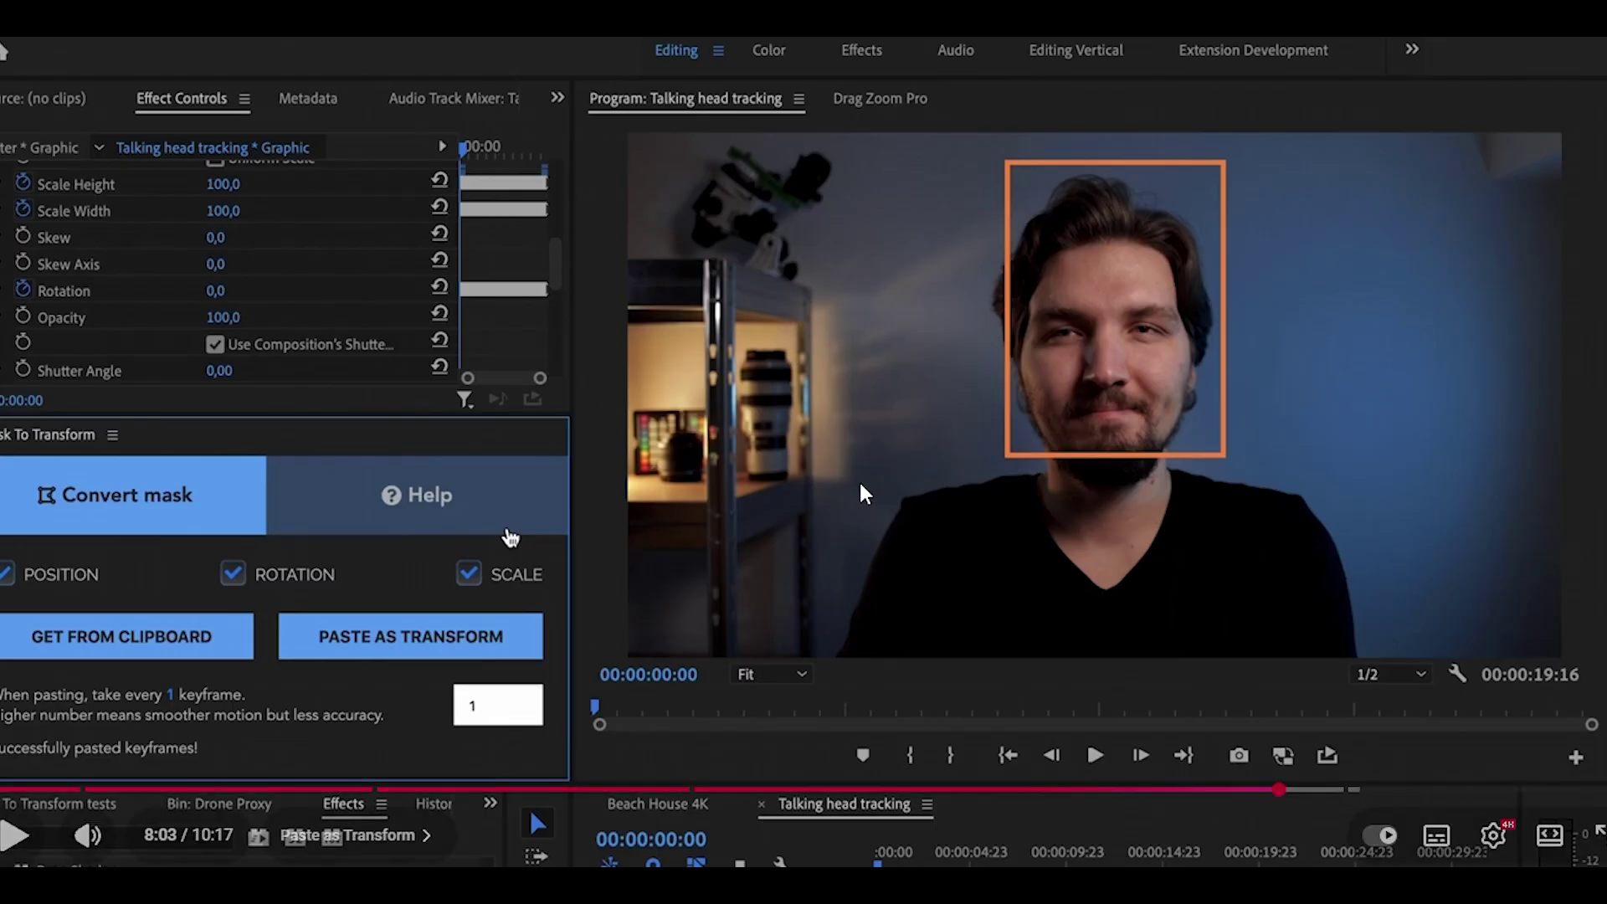
- Shift anchor point X to 968, preview the tracked clip, and start the PlumePack consolidation
{"action": "left_click", "coordinate": [1236, 588]}
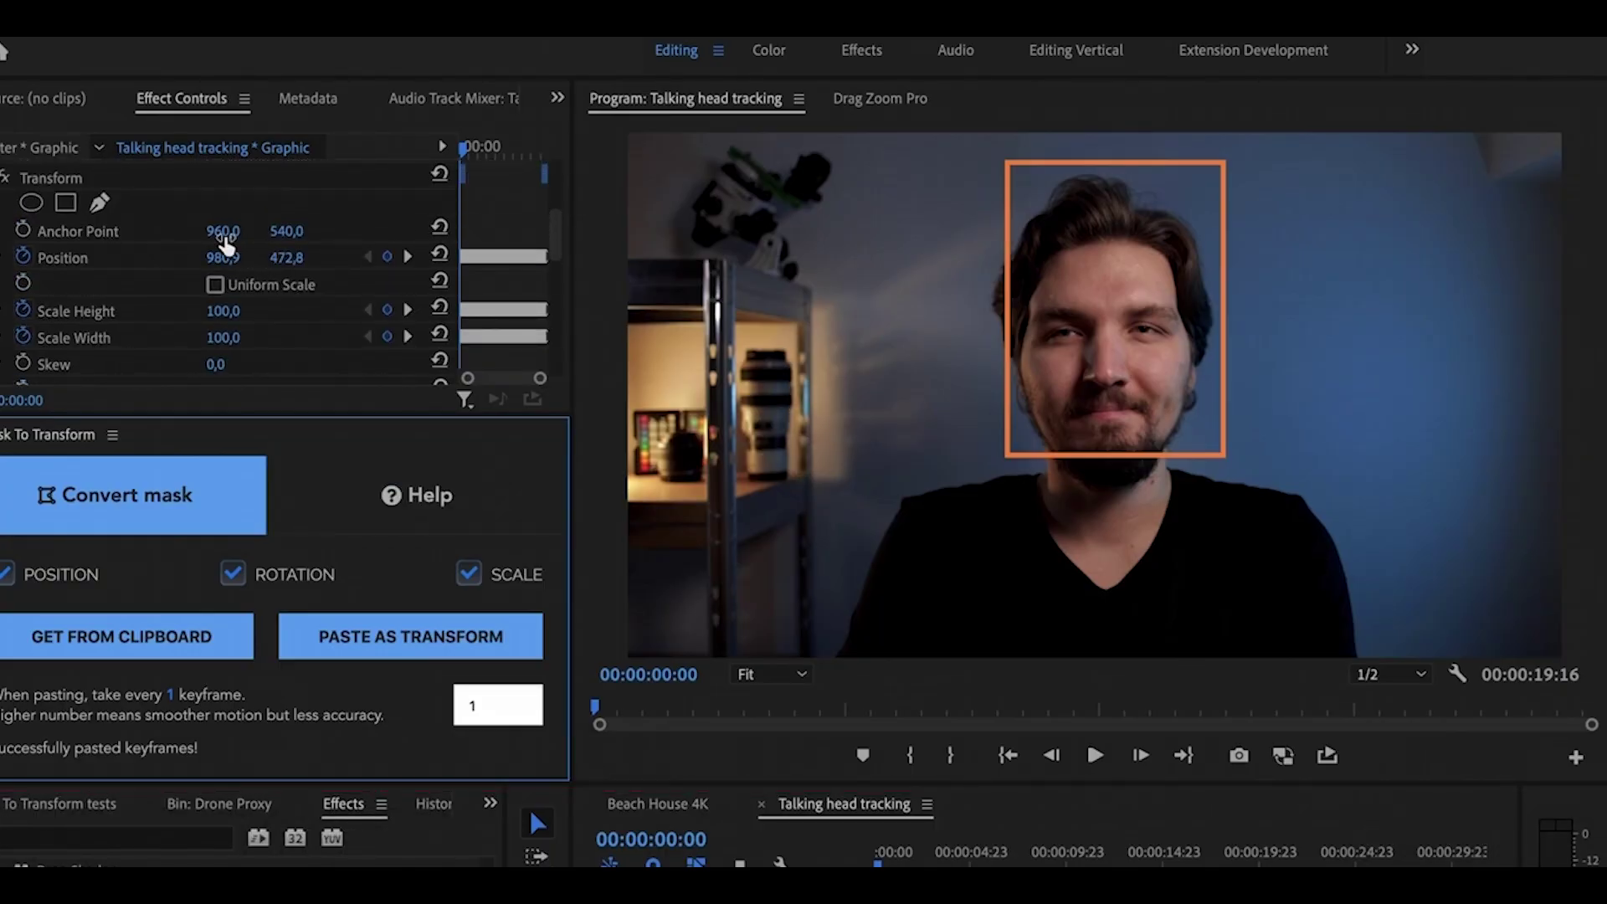
{"action": "left_click_drag", "start_coordinate": [223, 232], "coordinate": [233, 232]}
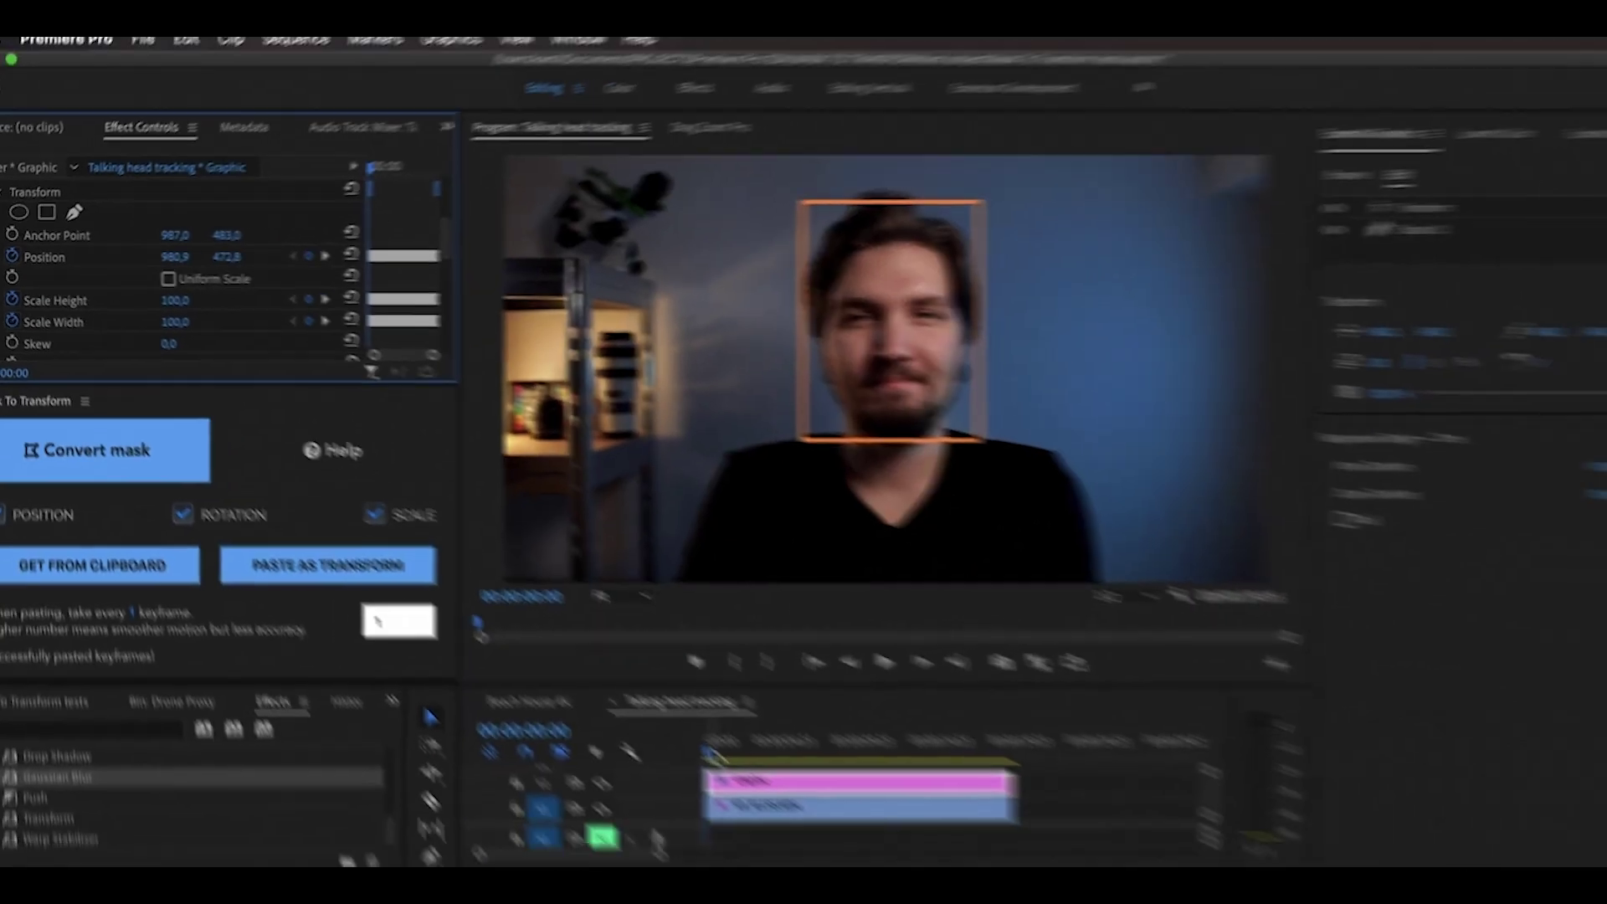
{"action": "left_click", "coordinate": [684, 743]}
{"action": "key", "text": "space"}
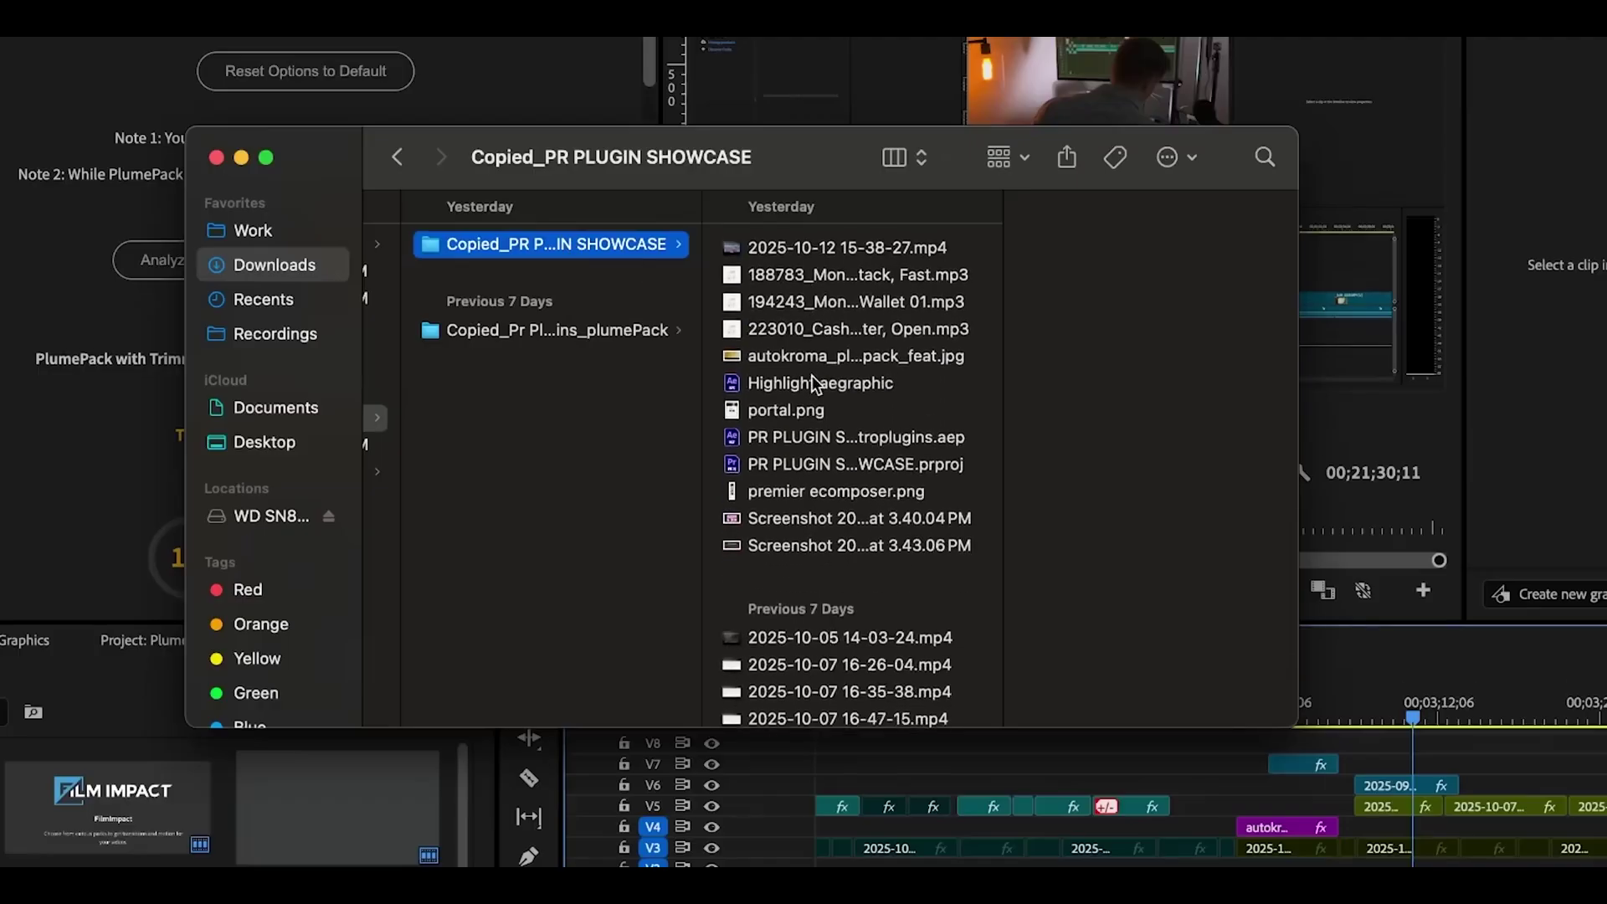
{"action": "scroll", "coordinate": [814, 385], "scroll_direction": "down", "scroll_amount": 5}
{"action": "scroll", "coordinate": [813, 385], "scroll_direction": "down", "scroll_amount": 5}
{"action": "scroll", "coordinate": [814, 387], "scroll_direction": "down", "scroll_amount": 5}
{"action": "scroll", "coordinate": [815, 384], "scroll_direction": "down", "scroll_amount": 5}
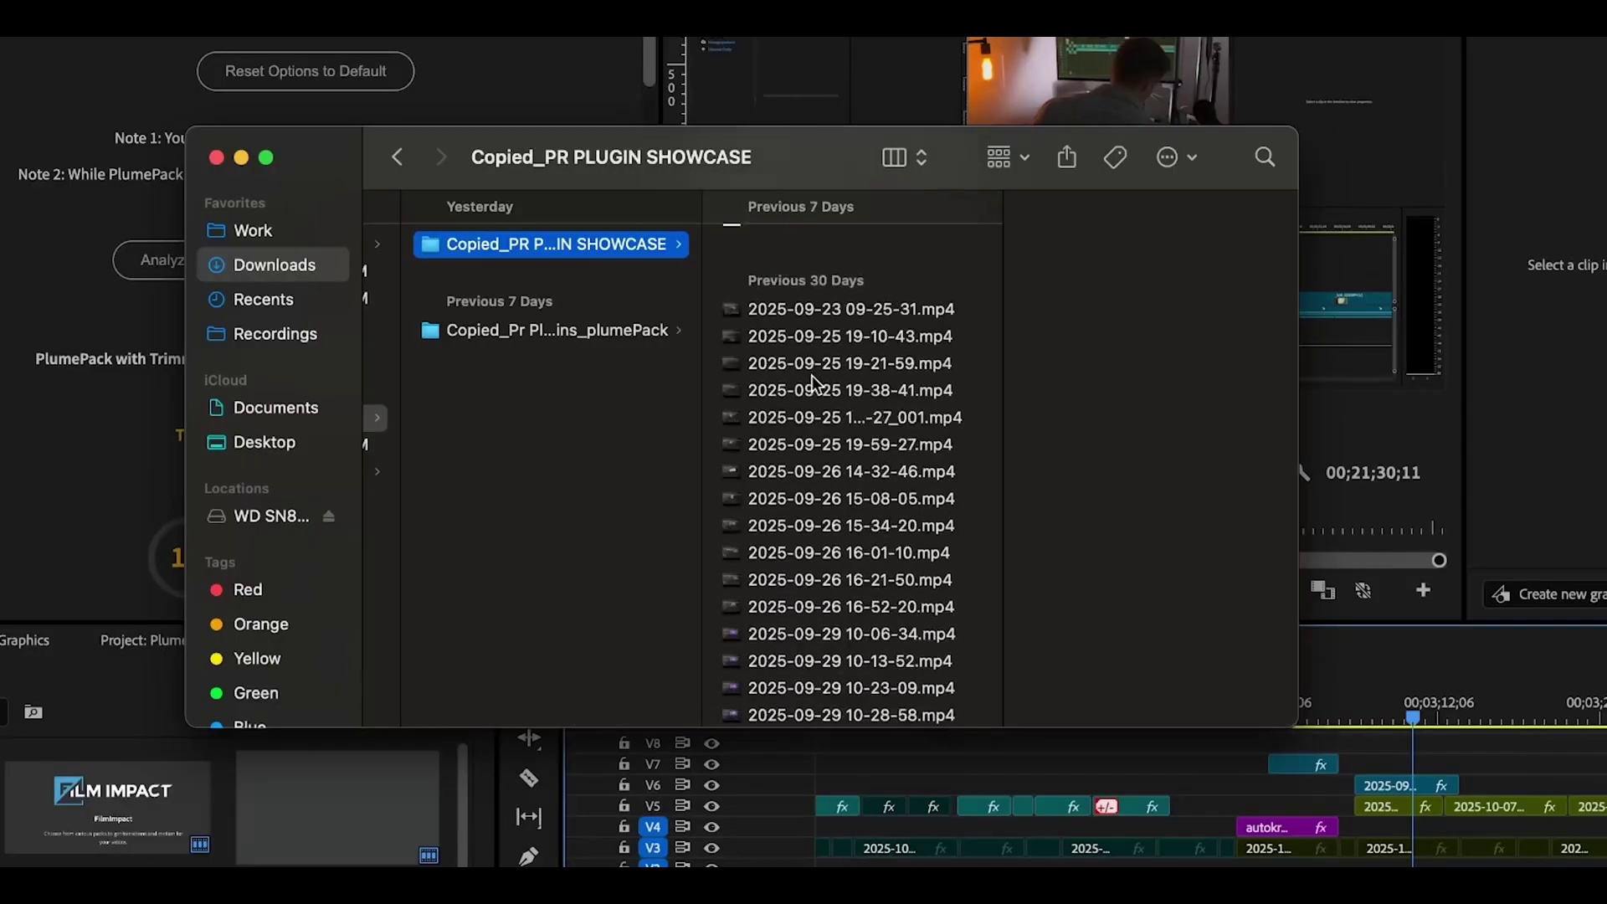
{"action": "scroll", "coordinate": [821, 374], "scroll_direction": "down", "scroll_amount": 2}
{"action": "left_click", "coordinate": [609, 334]}
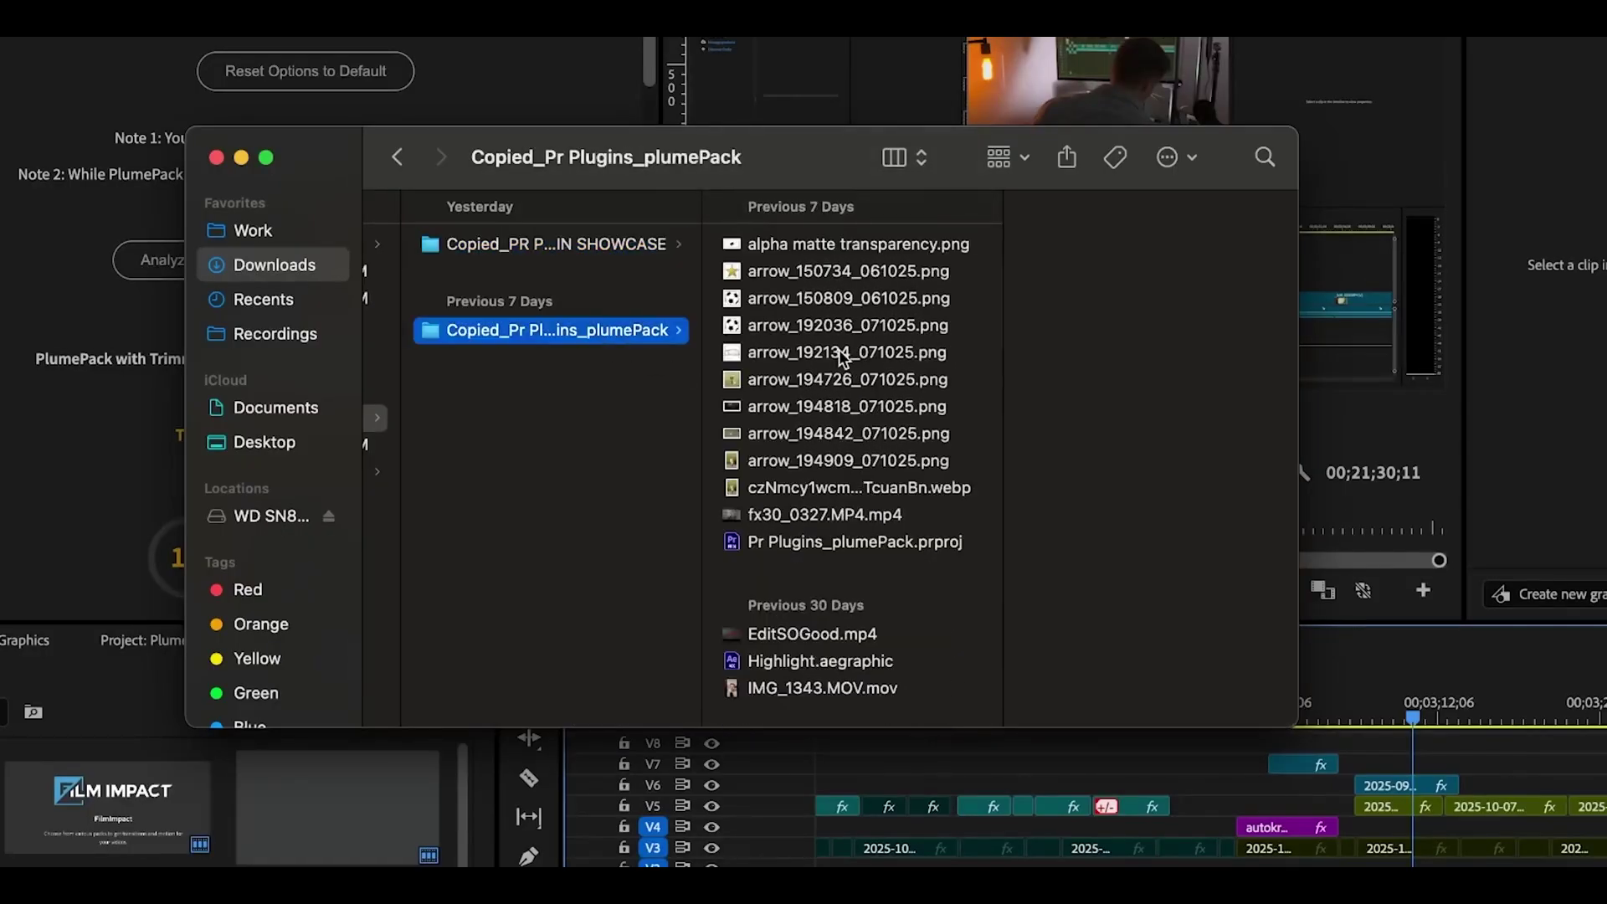
{"action": "scroll", "coordinate": [976, 600], "scroll_direction": "down", "scroll_amount": 10}
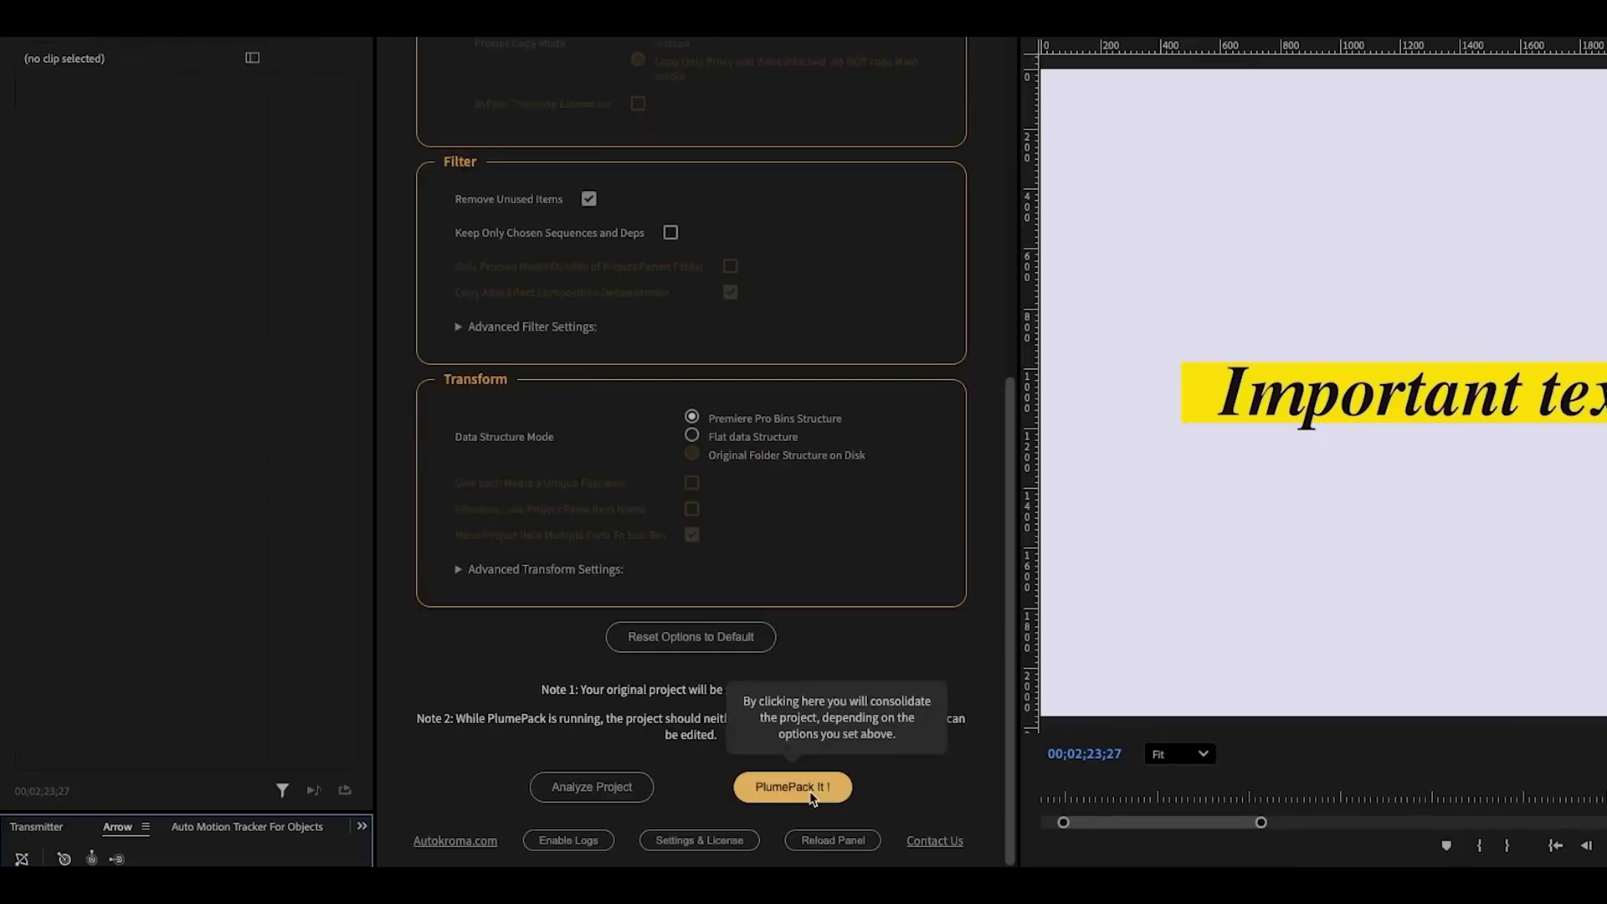
{"action": "left_click", "coordinate": [811, 798]}
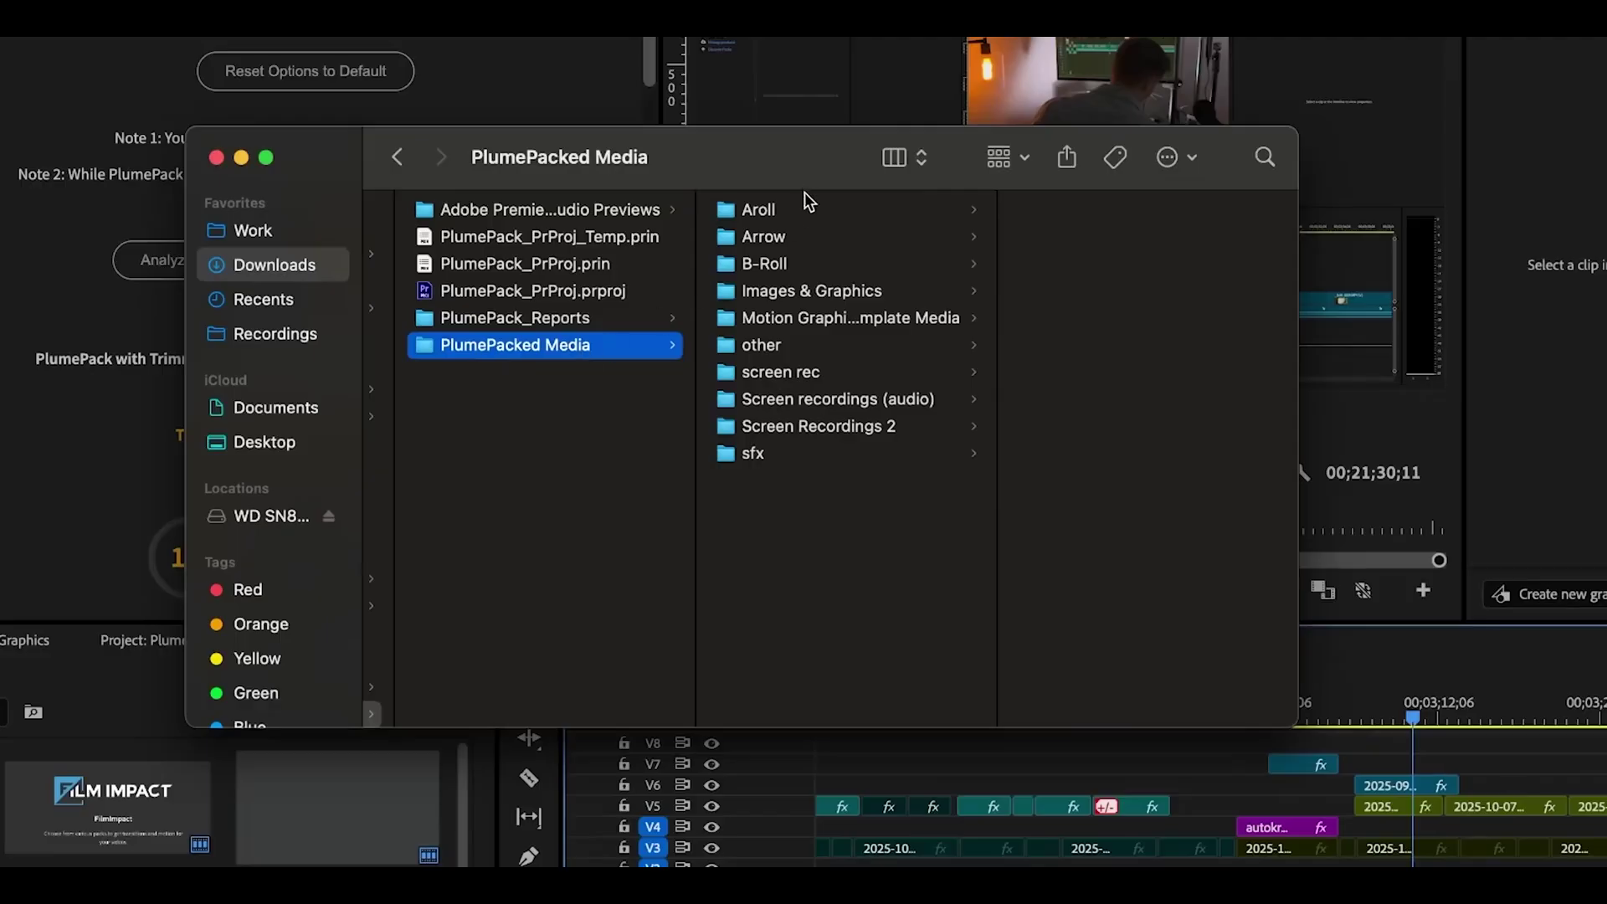
- Browse the Aroll, Motion Graphics Template Media and other consolidated media subfolders in column view
{"action": "left_click", "coordinate": [796, 210]}
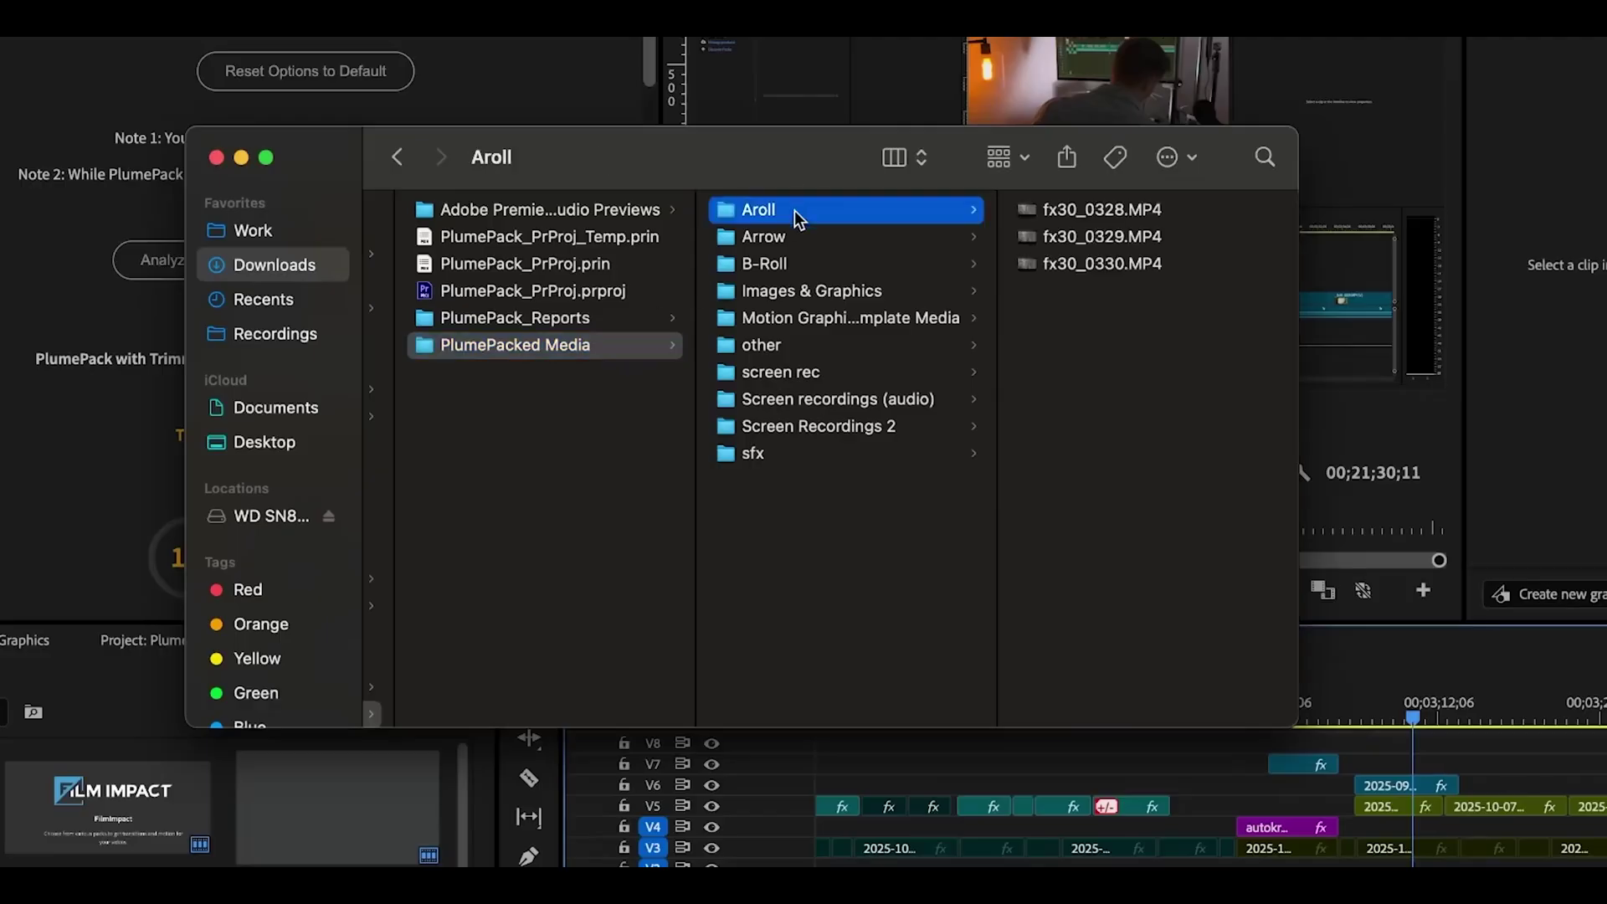
{"action": "left_click", "coordinate": [798, 240]}
{"action": "left_click", "coordinate": [797, 293]}
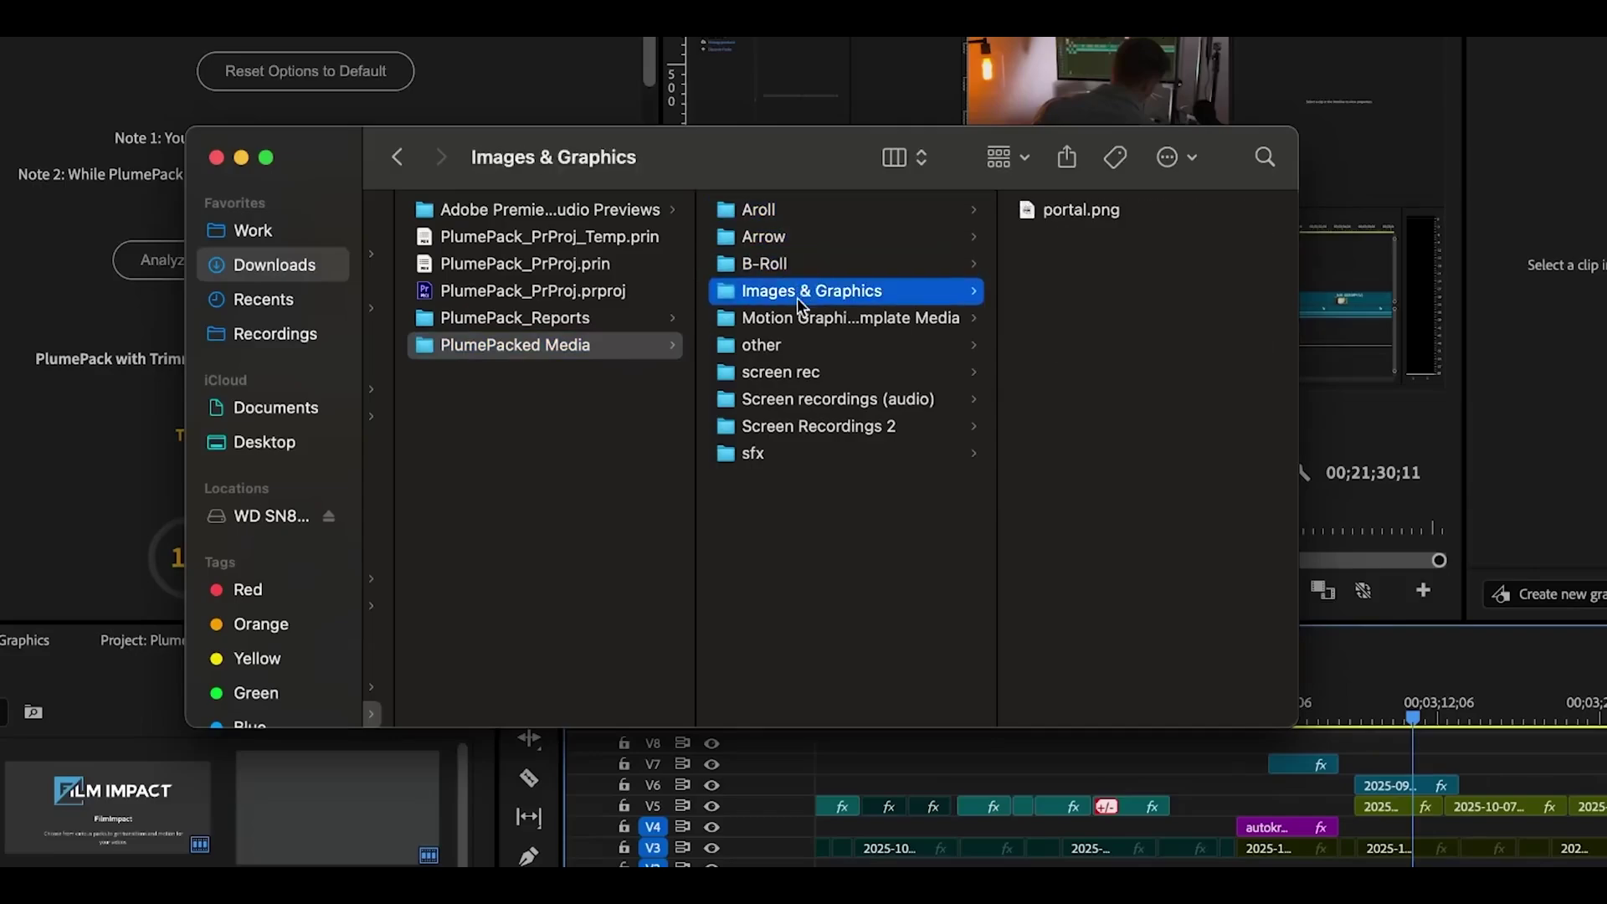
{"action": "left_click", "coordinate": [792, 344]}
{"action": "left_click", "coordinate": [791, 372]}
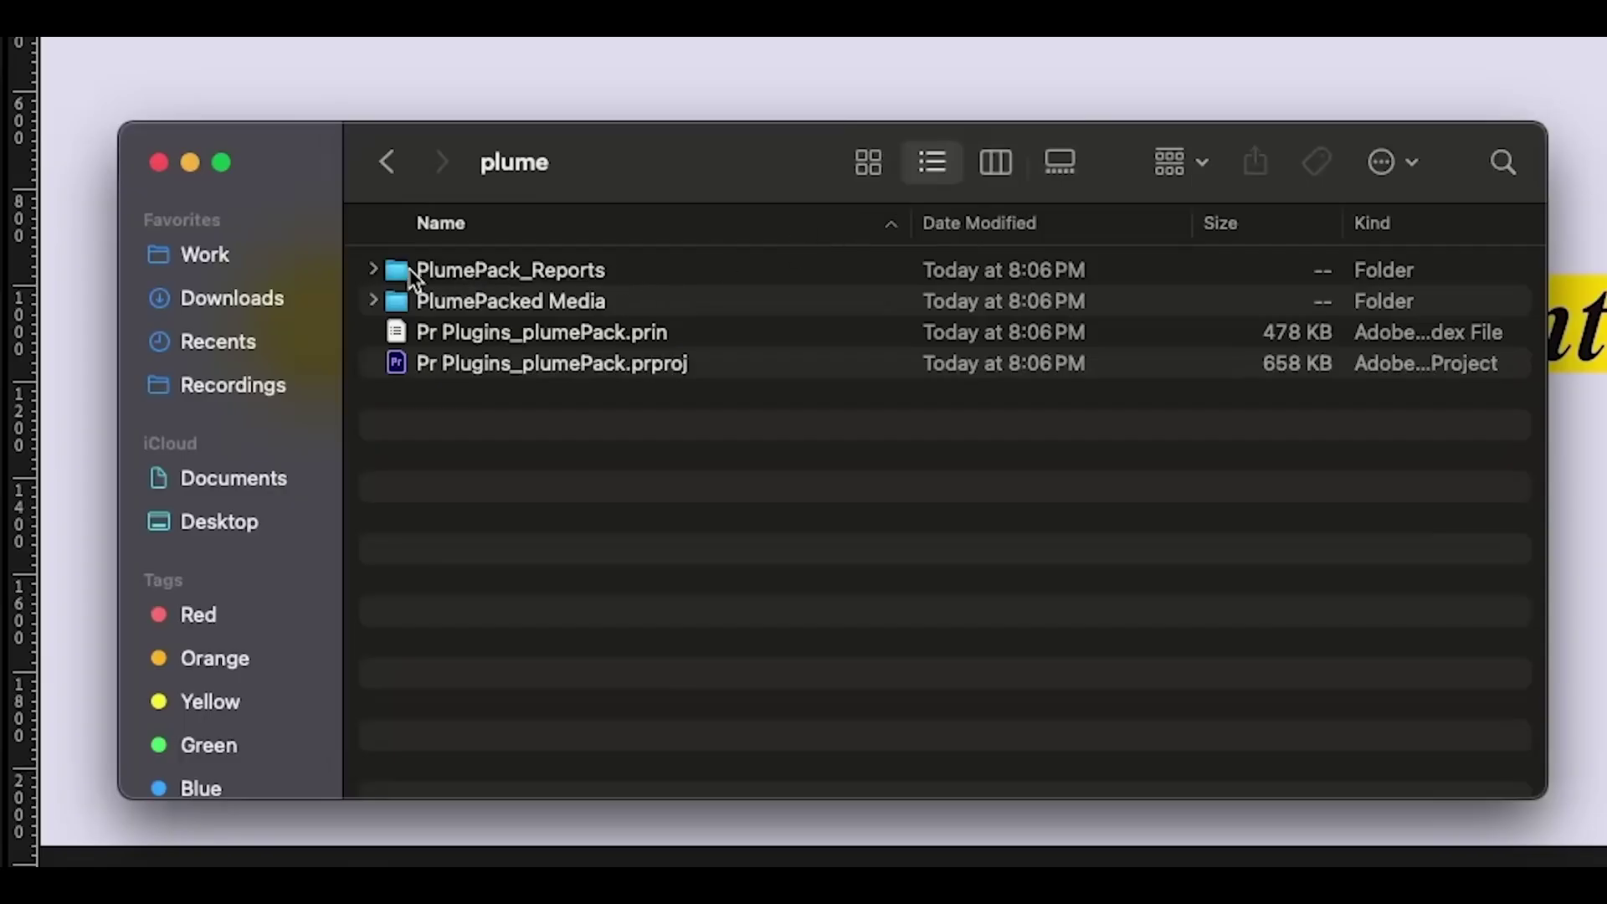
- Expand PlumePack_Reports and PlumePacked Media, then view the B-Roll folder contents
{"action": "left_click", "coordinate": [375, 269]}
{"action": "left_click", "coordinate": [373, 333]}
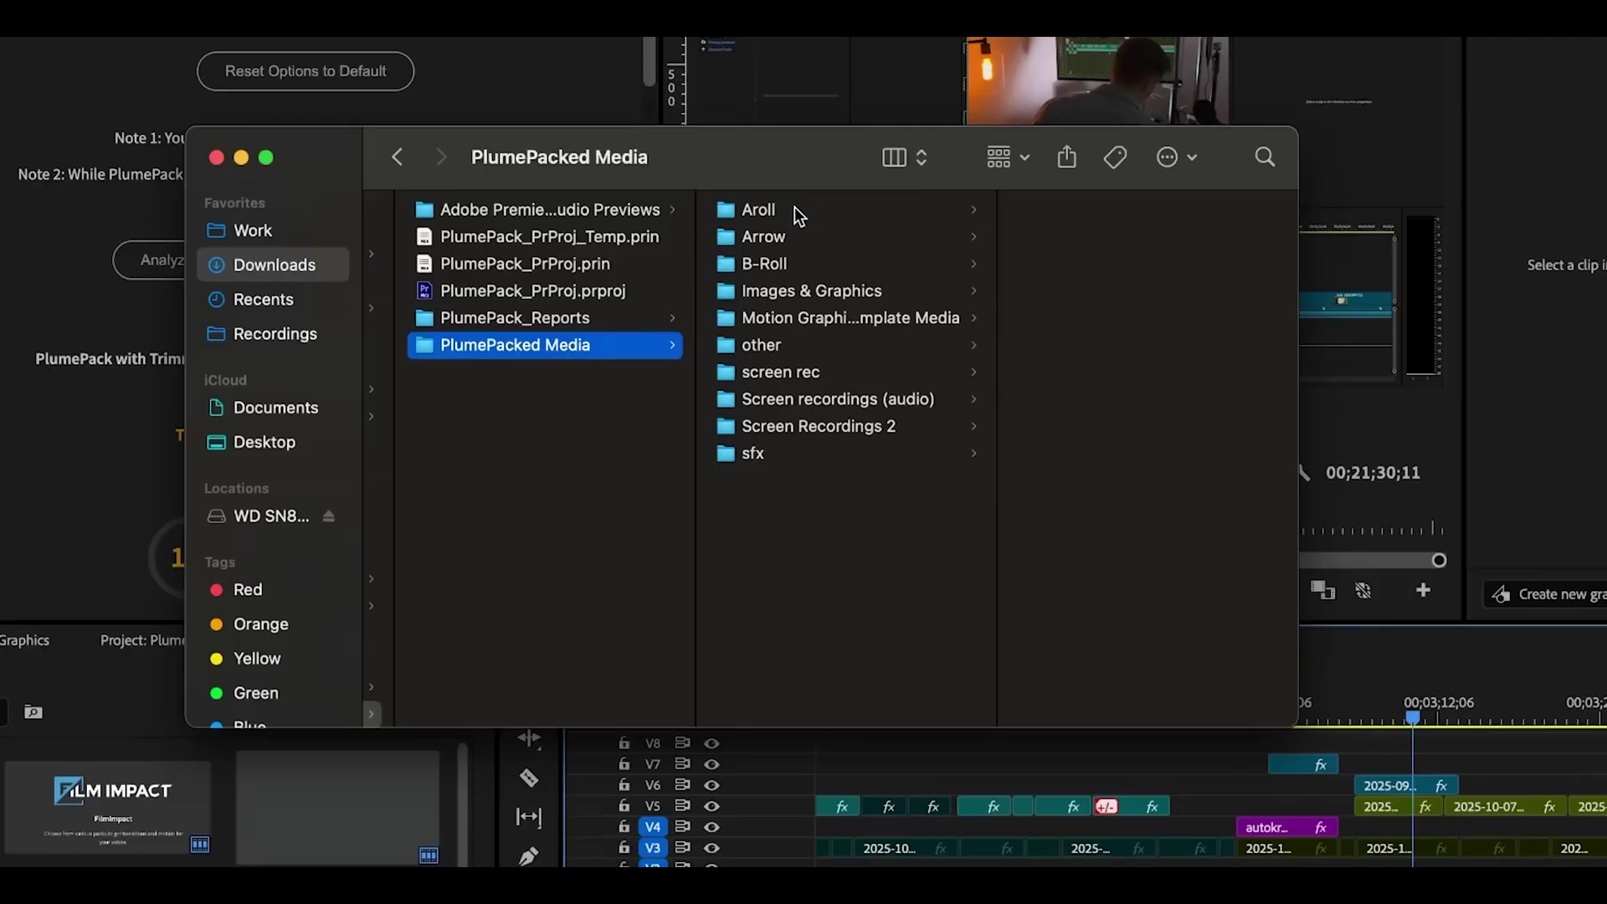
{"action": "left_click", "coordinate": [795, 208]}
{"action": "left_click", "coordinate": [797, 263]}
{"action": "left_click", "coordinate": [797, 293]}
- View the screen rec folder, then expand PlumePack_Reports, PlumePacked Media and A-Roll
{"action": "left_click", "coordinate": [792, 346]}
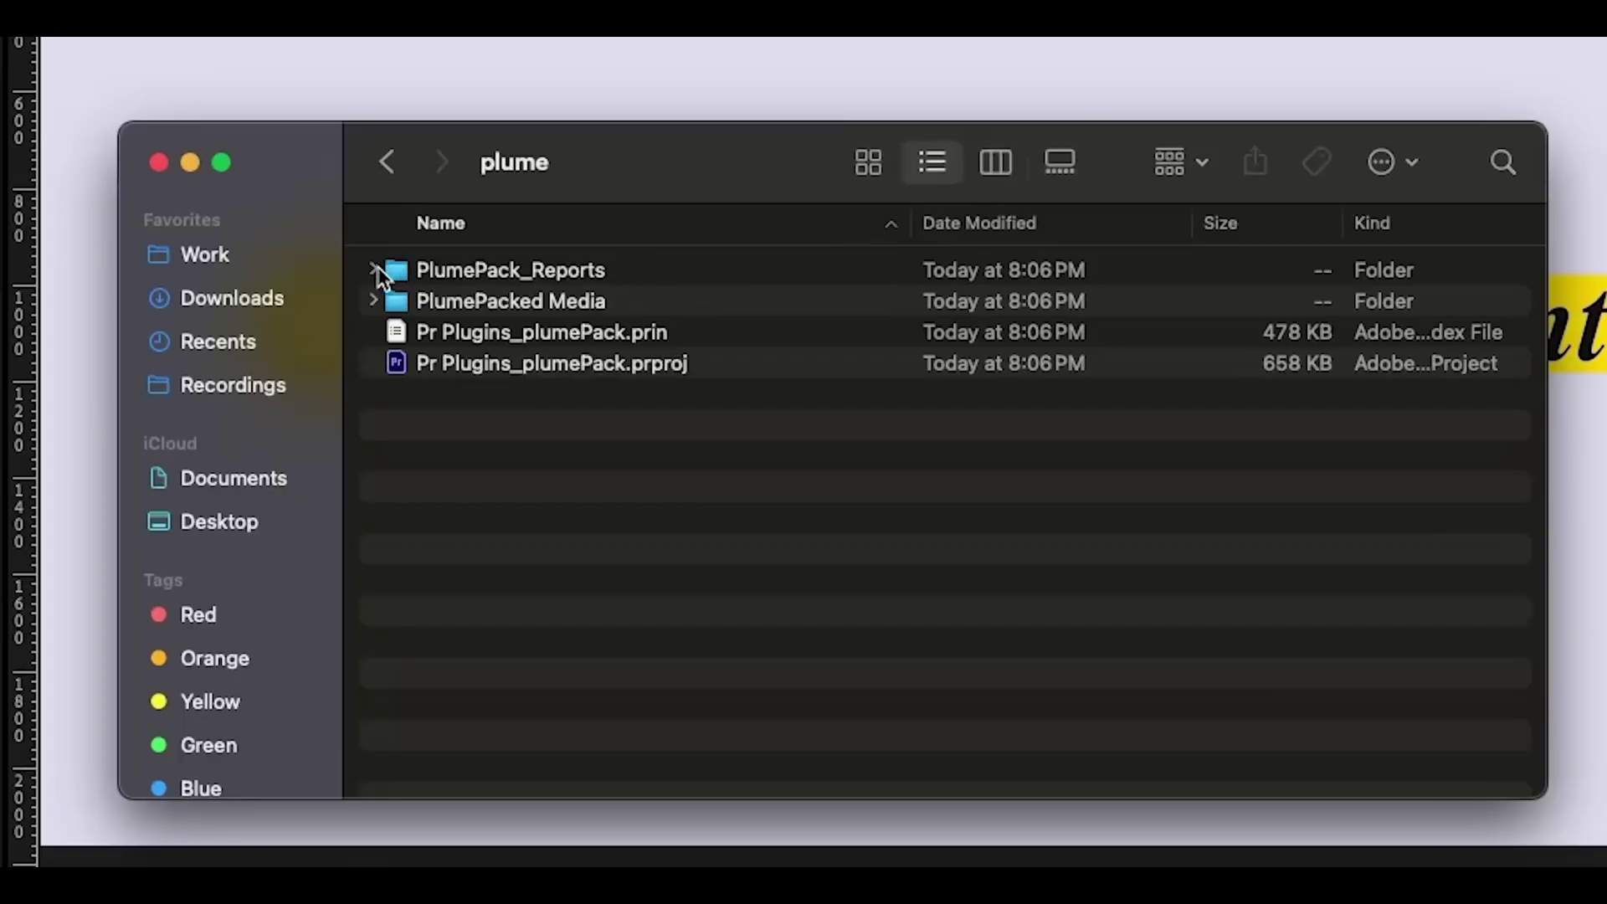
{"action": "left_click", "coordinate": [375, 271]}
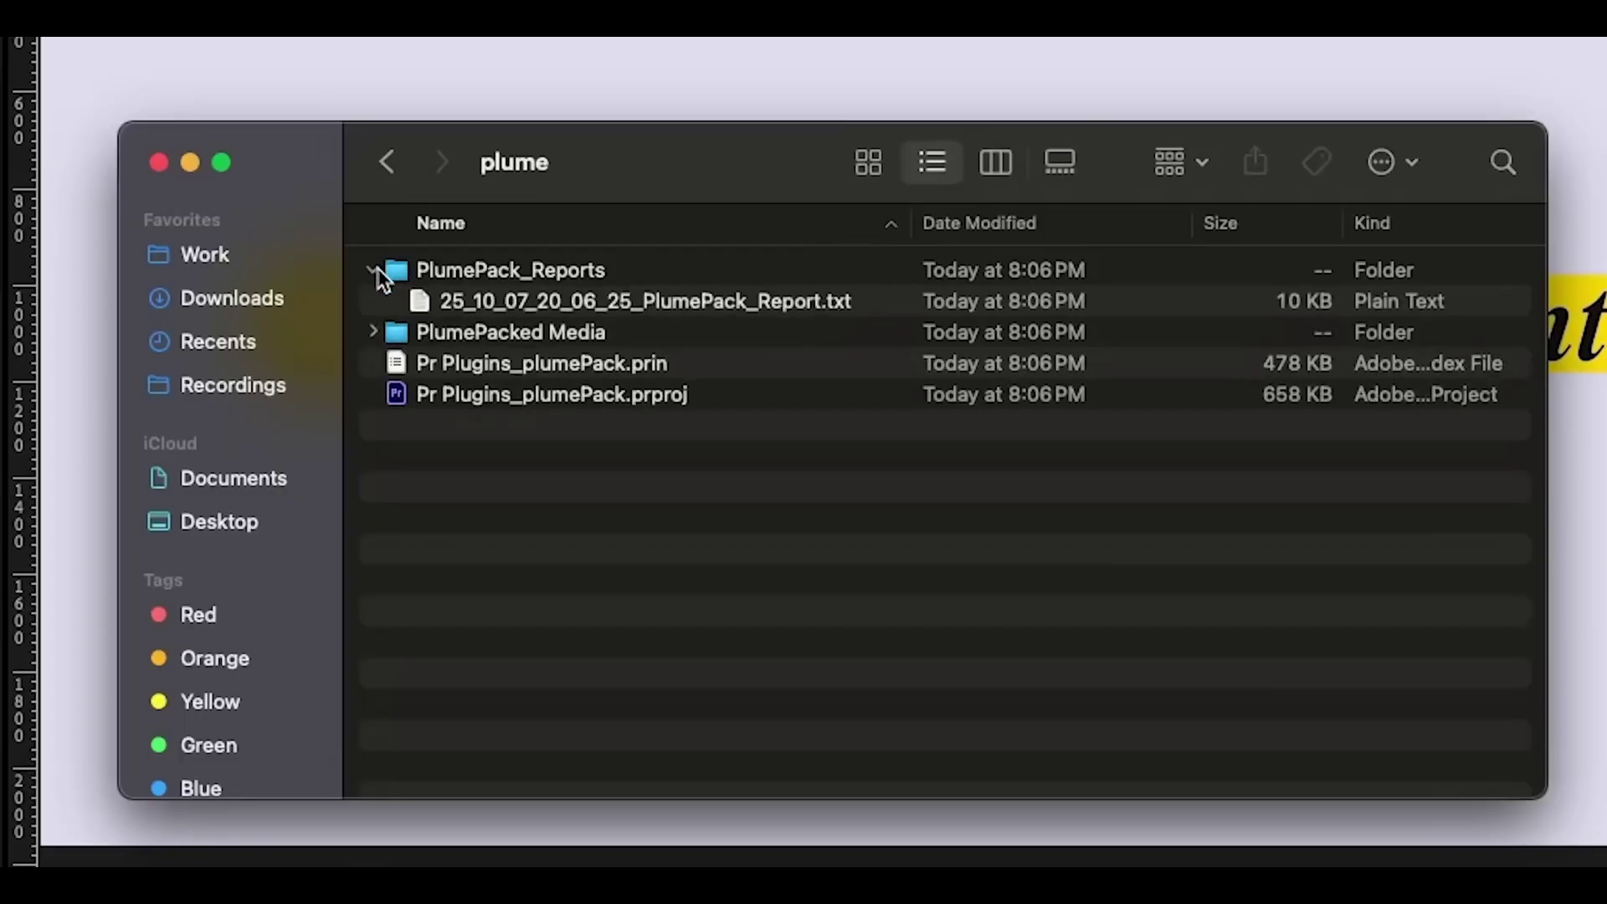
{"action": "left_click", "coordinate": [373, 333]}
{"action": "left_click", "coordinate": [397, 363]}
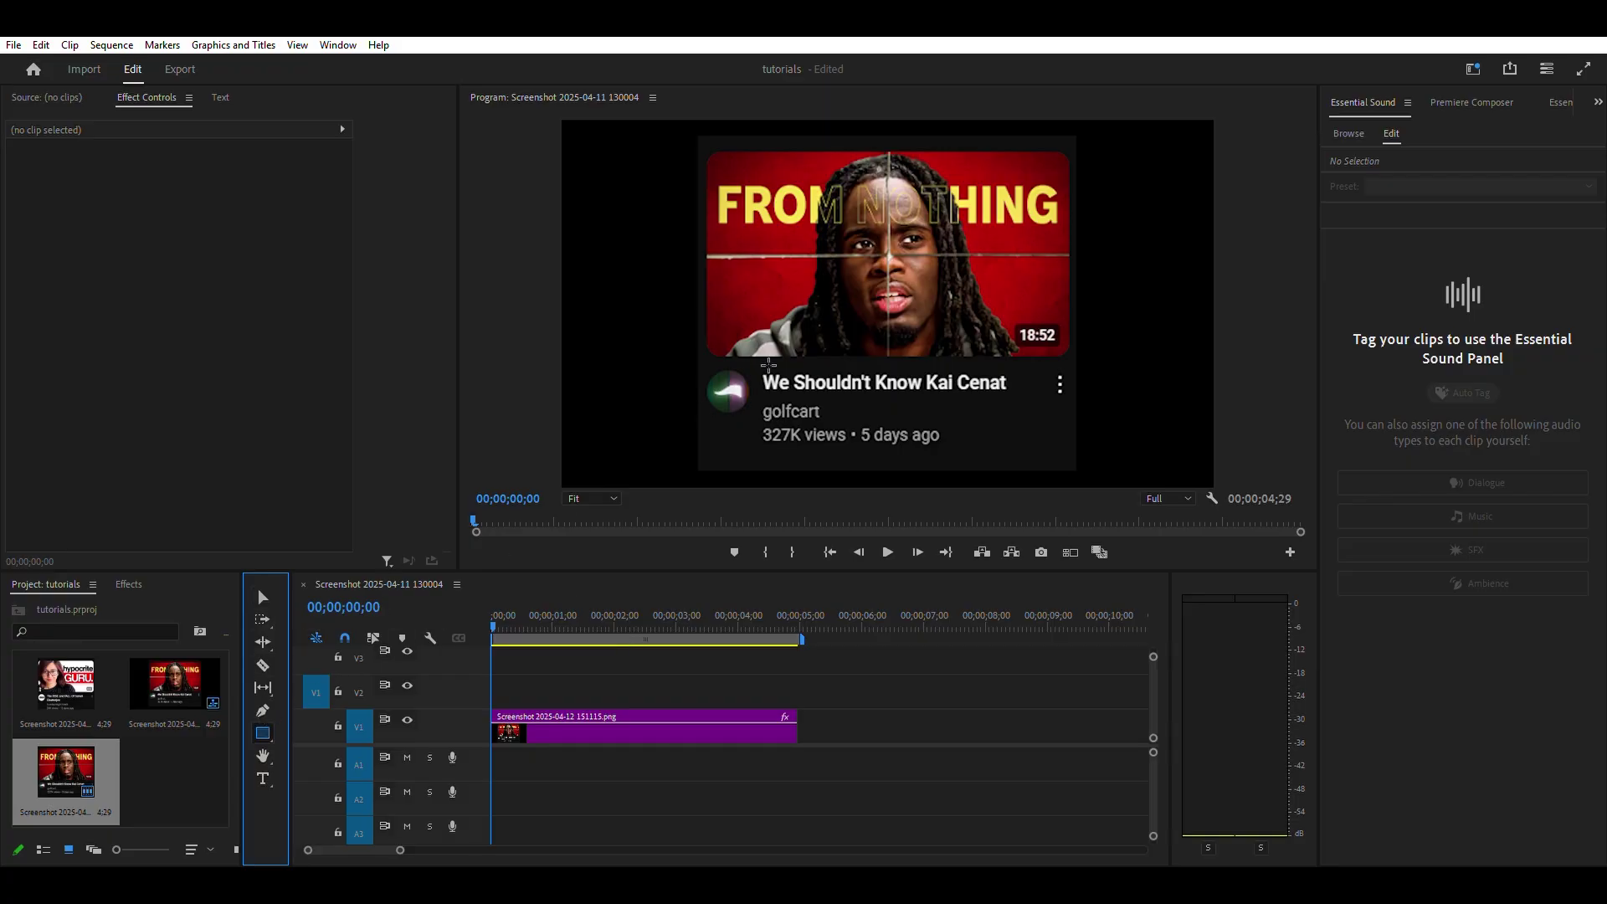
- Draw a rectangle over the thumbnail's video title and set its Shape fill to yellow
{"action": "left_click_drag", "start_coordinate": [756, 369], "coordinate": [813, 400]}
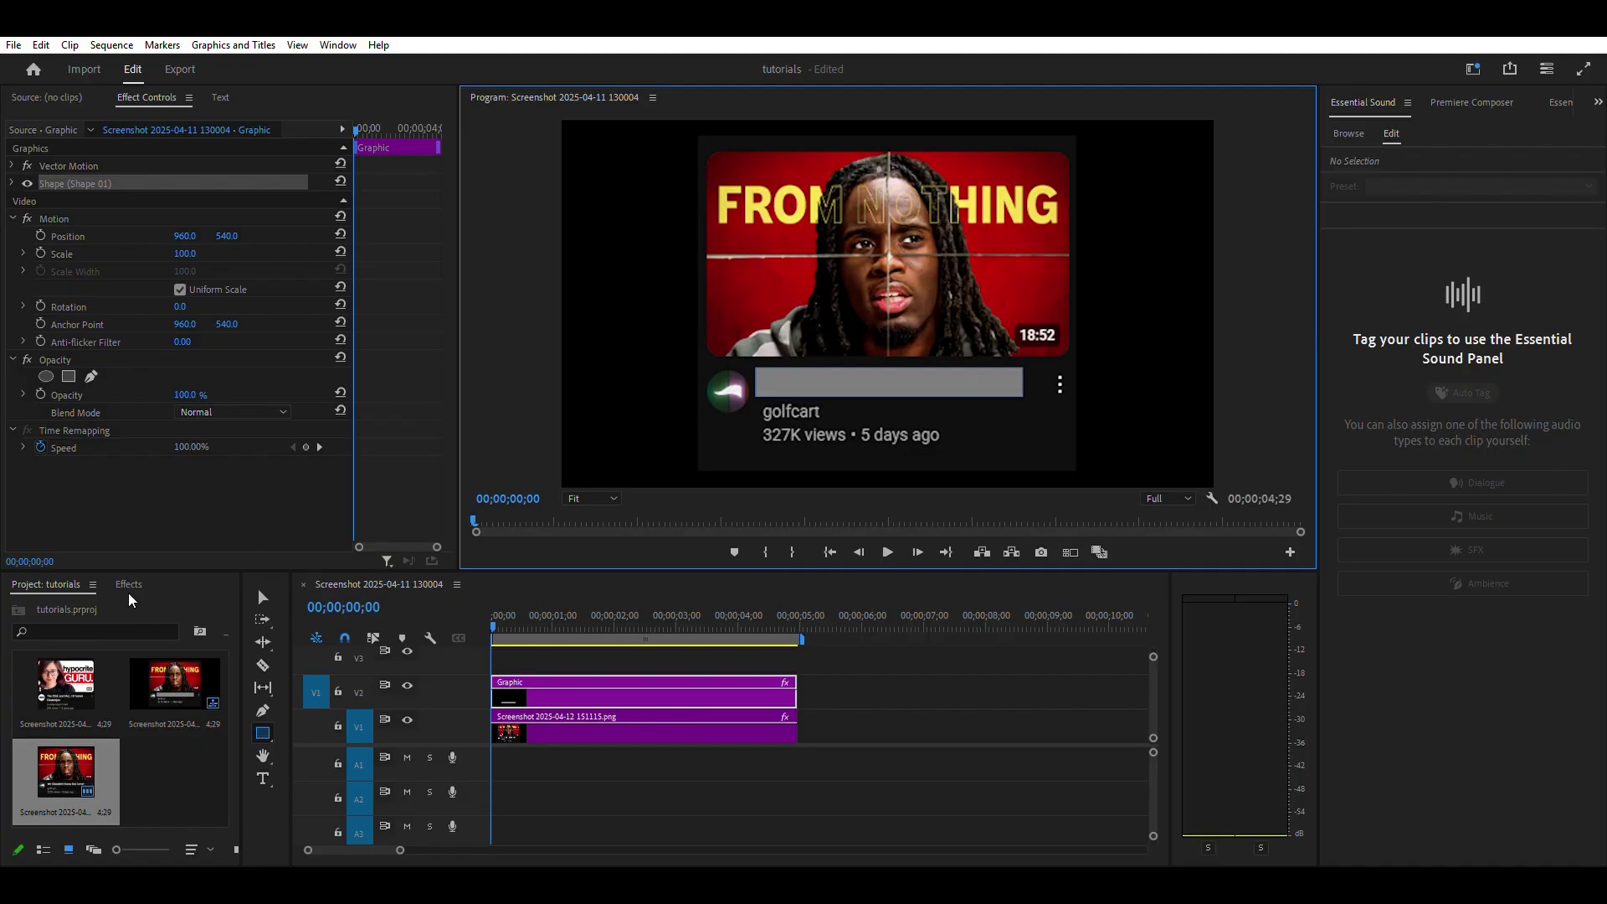
{"action": "left_click", "coordinate": [13, 182]}
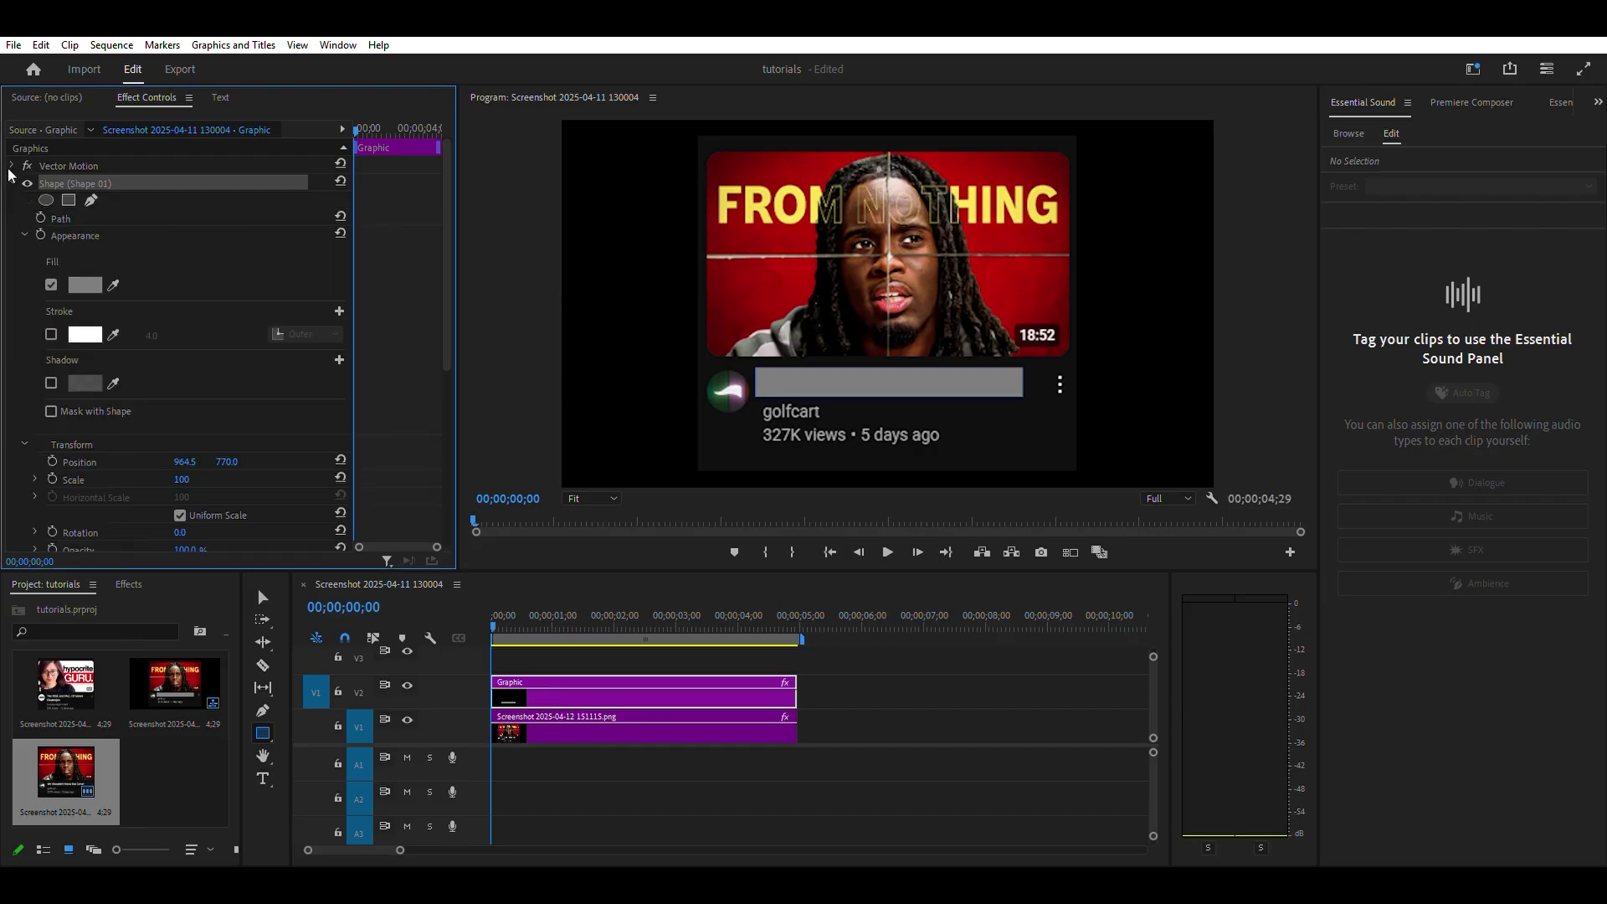
{"action": "left_click", "coordinate": [95, 286]}
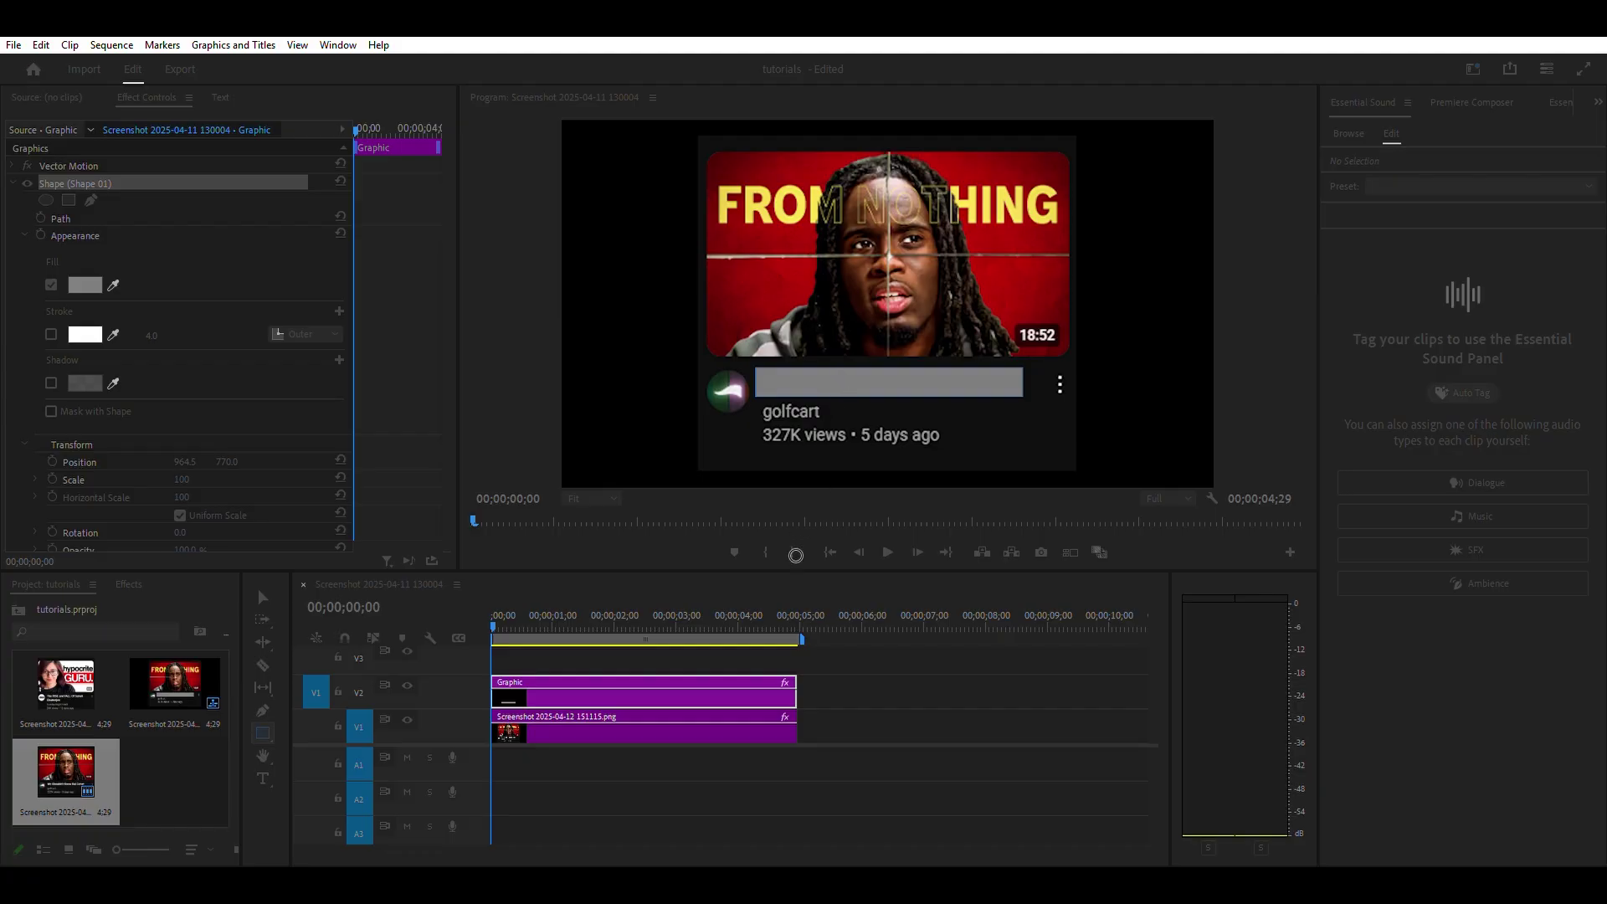
{"action": "left_click", "coordinate": [796, 552]}
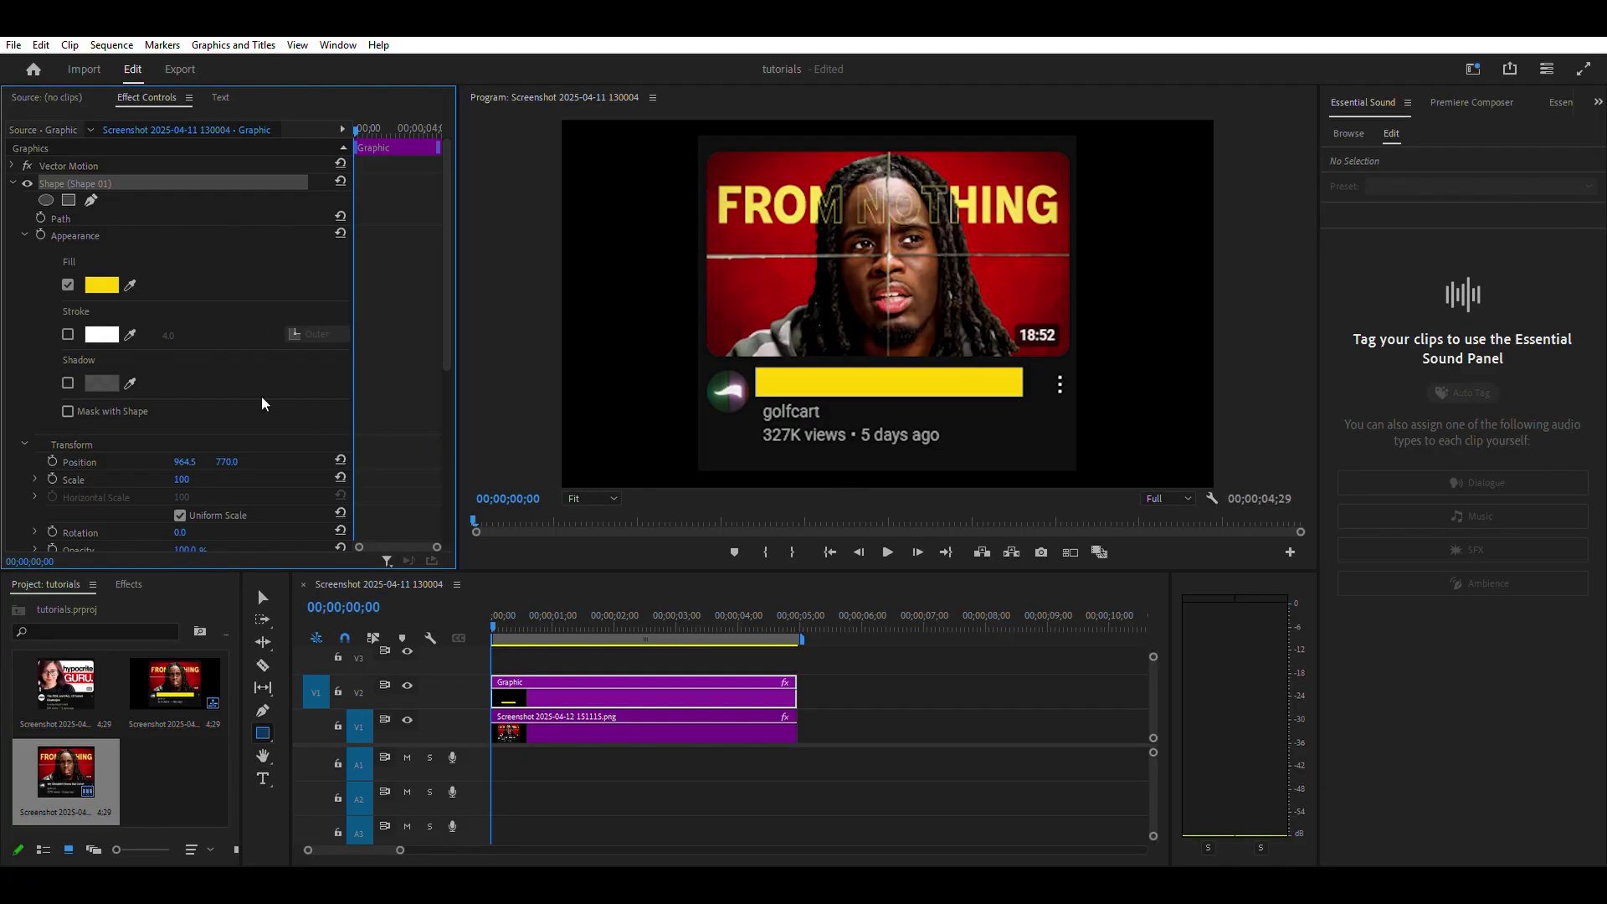
{"action": "scroll", "coordinate": [144, 391], "scroll_direction": "down", "scroll_amount": 1}
{"action": "scroll", "coordinate": [145, 391], "scroll_direction": "down", "scroll_amount": 1}
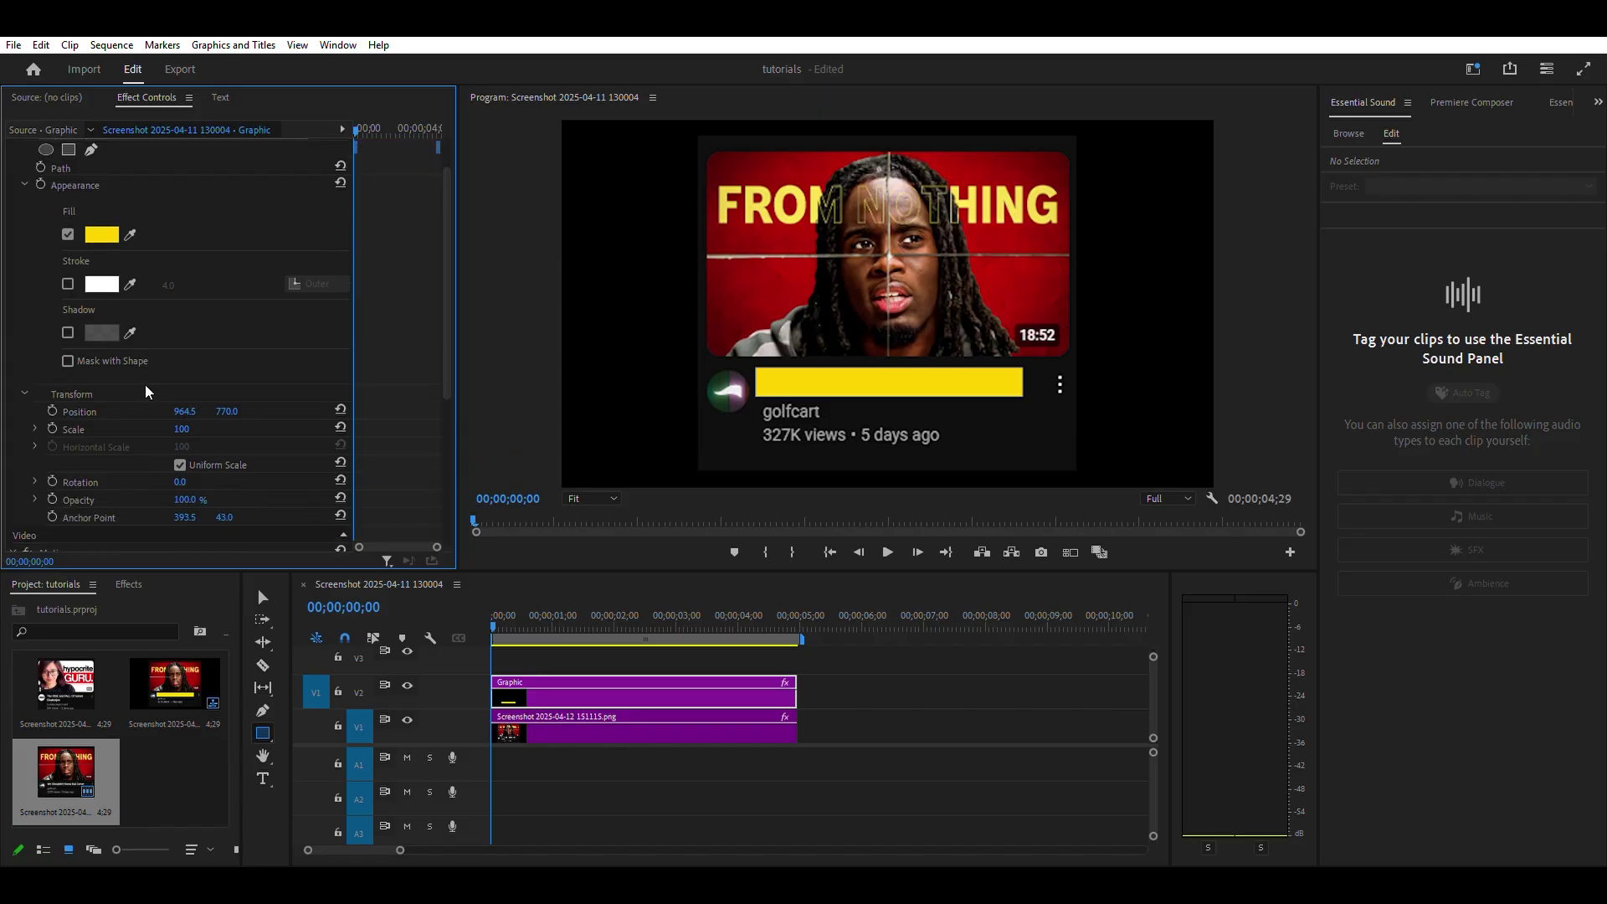
{"action": "scroll", "coordinate": [145, 392], "scroll_direction": "down", "scroll_amount": 2}
{"action": "scroll", "coordinate": [145, 391], "scroll_direction": "down", "scroll_amount": 1}
{"action": "scroll", "coordinate": [146, 391], "scroll_direction": "down", "scroll_amount": 1}
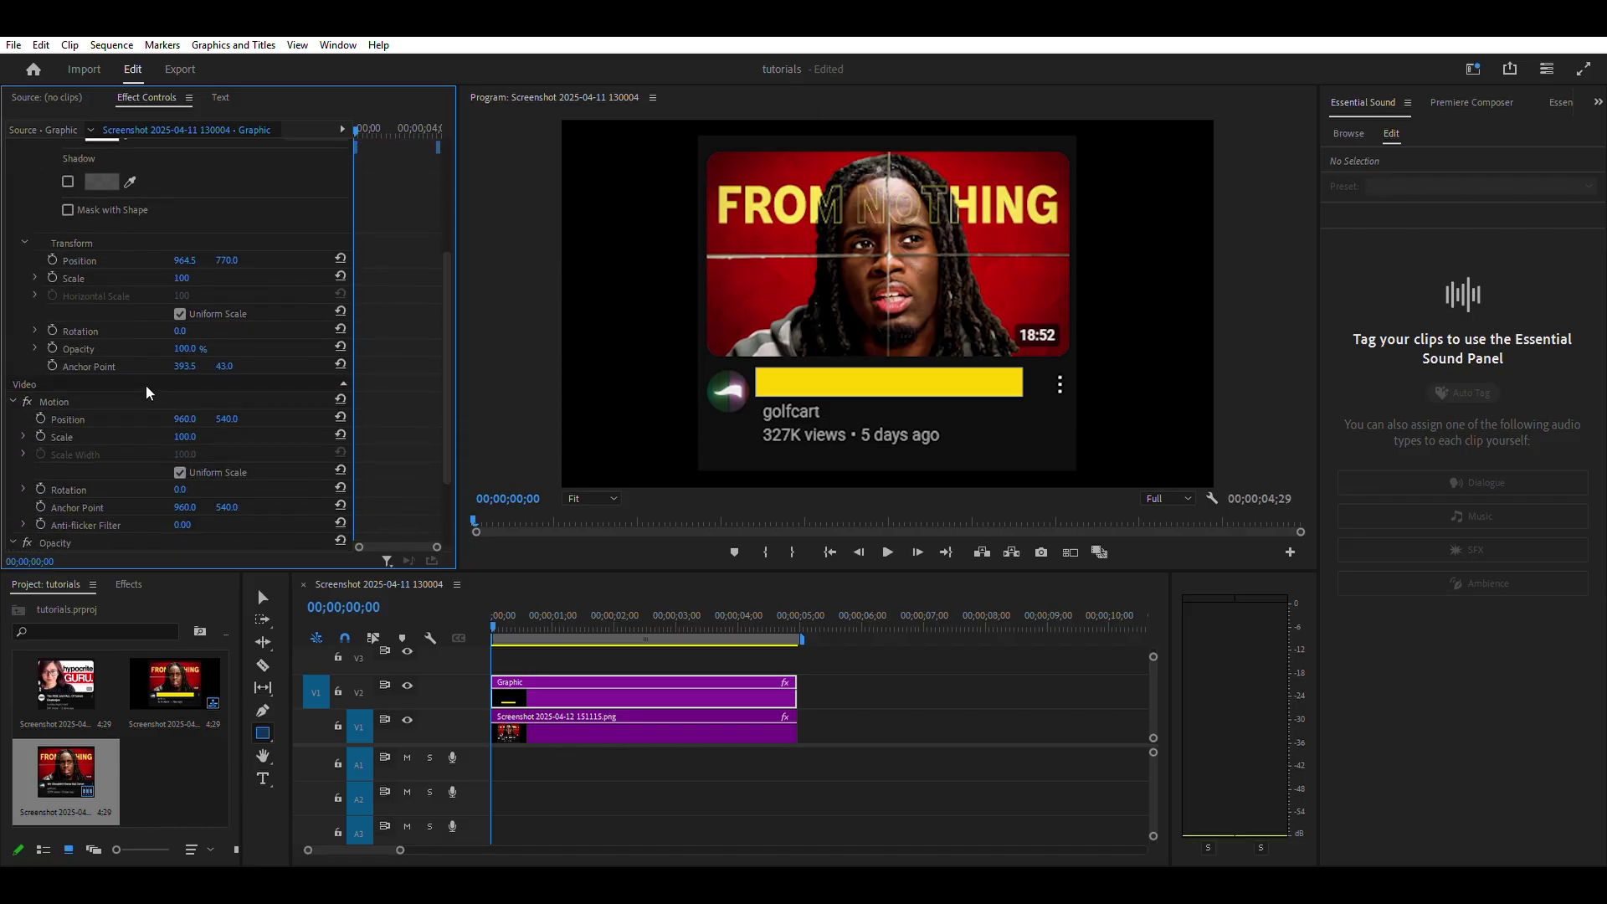
{"action": "scroll", "coordinate": [146, 392], "scroll_direction": "down", "scroll_amount": 1}
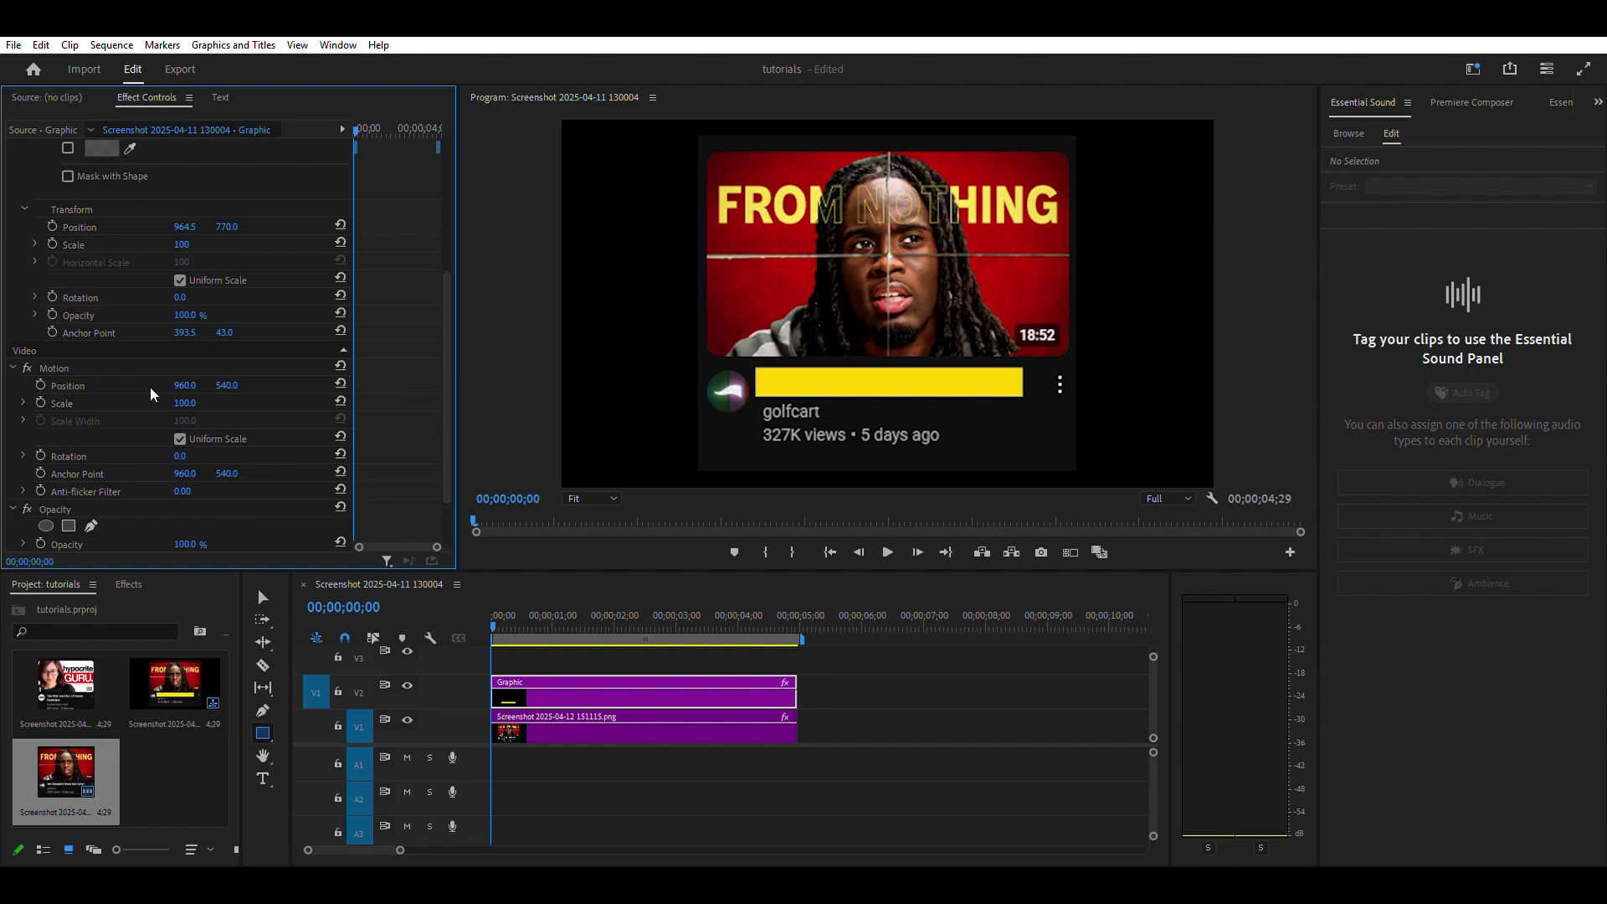
{"action": "scroll", "coordinate": [150, 394], "scroll_direction": "down", "scroll_amount": 2}
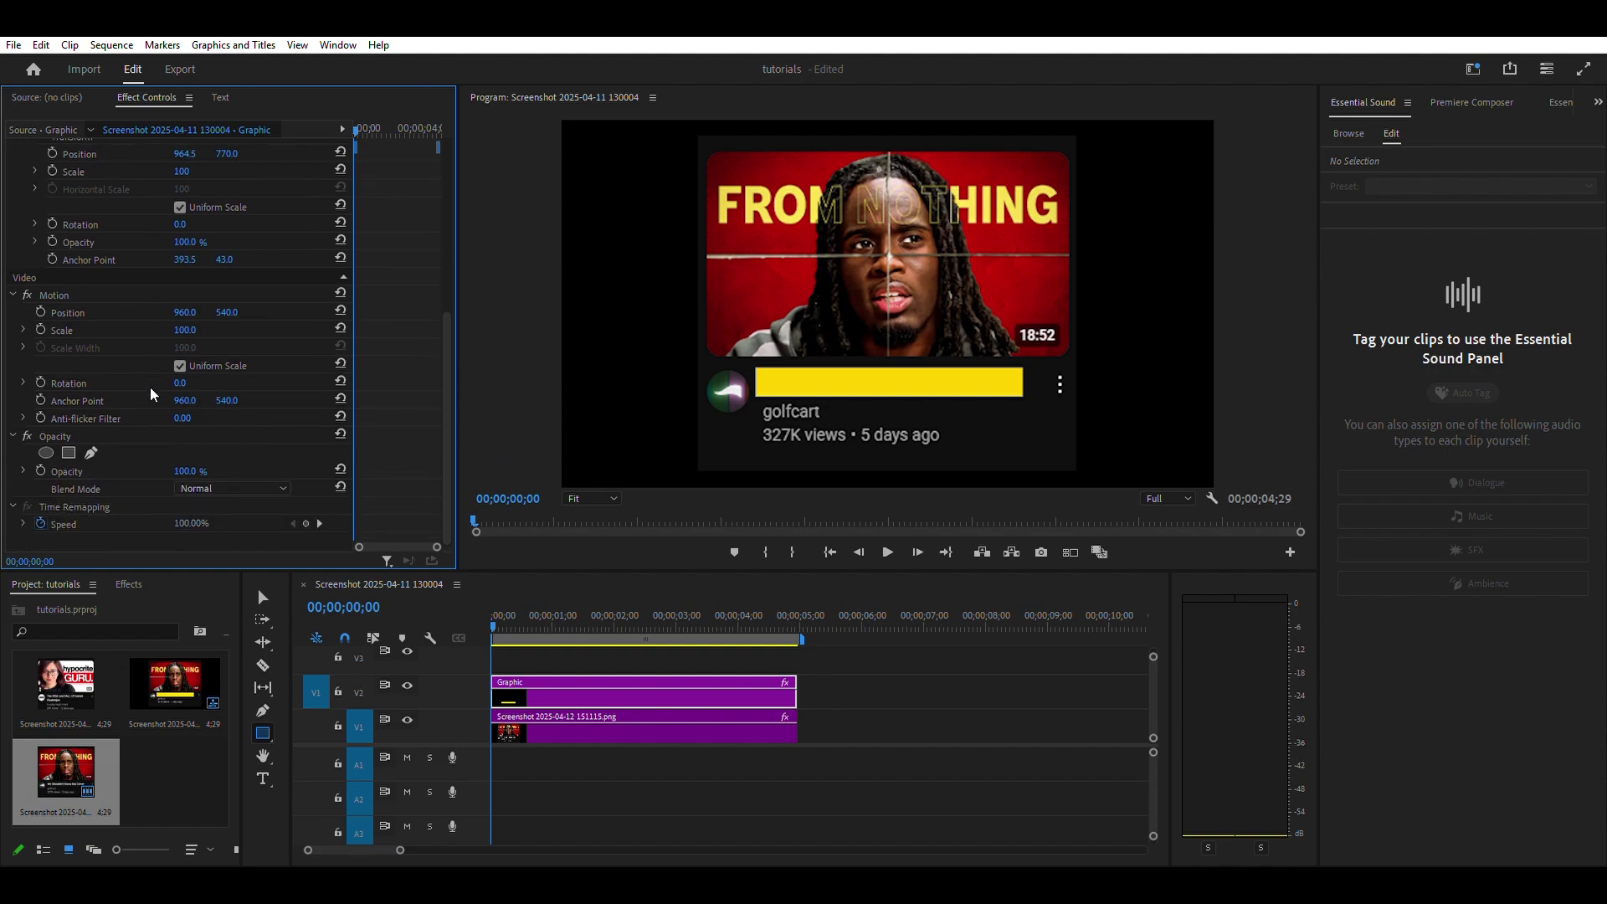
{"action": "scroll", "coordinate": [149, 394], "scroll_direction": "up", "scroll_amount": 5}
{"action": "scroll", "coordinate": [153, 394], "scroll_direction": "up", "scroll_amount": 3}
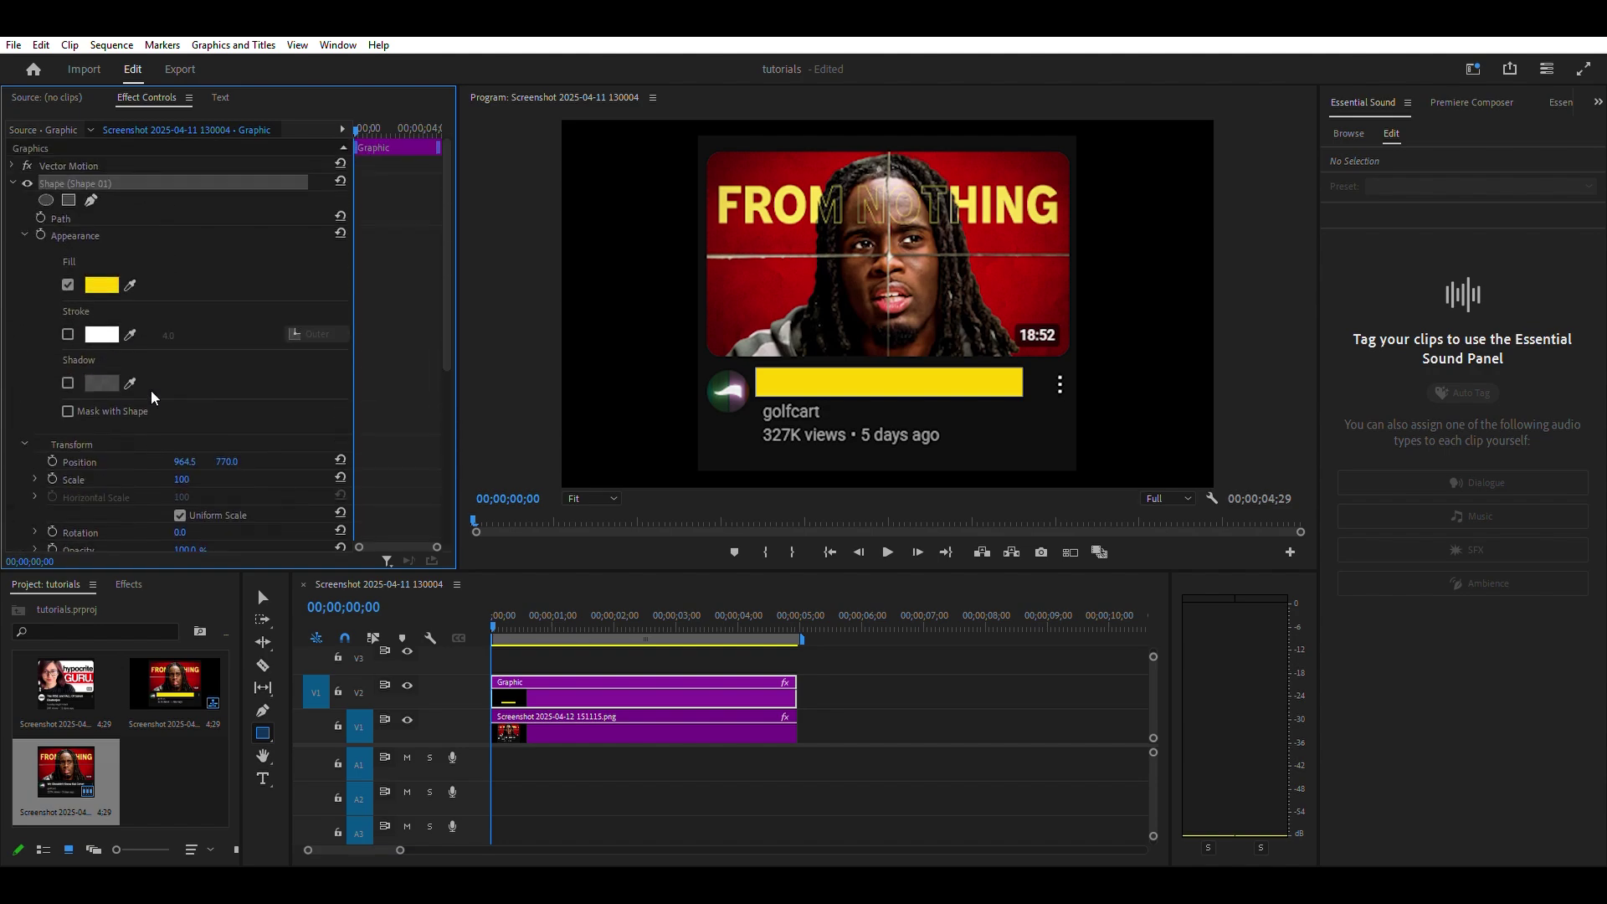
- Search the Effects panel for 'crop' and open the 0. Main Tools preset folder
{"action": "left_click", "coordinate": [129, 583]}
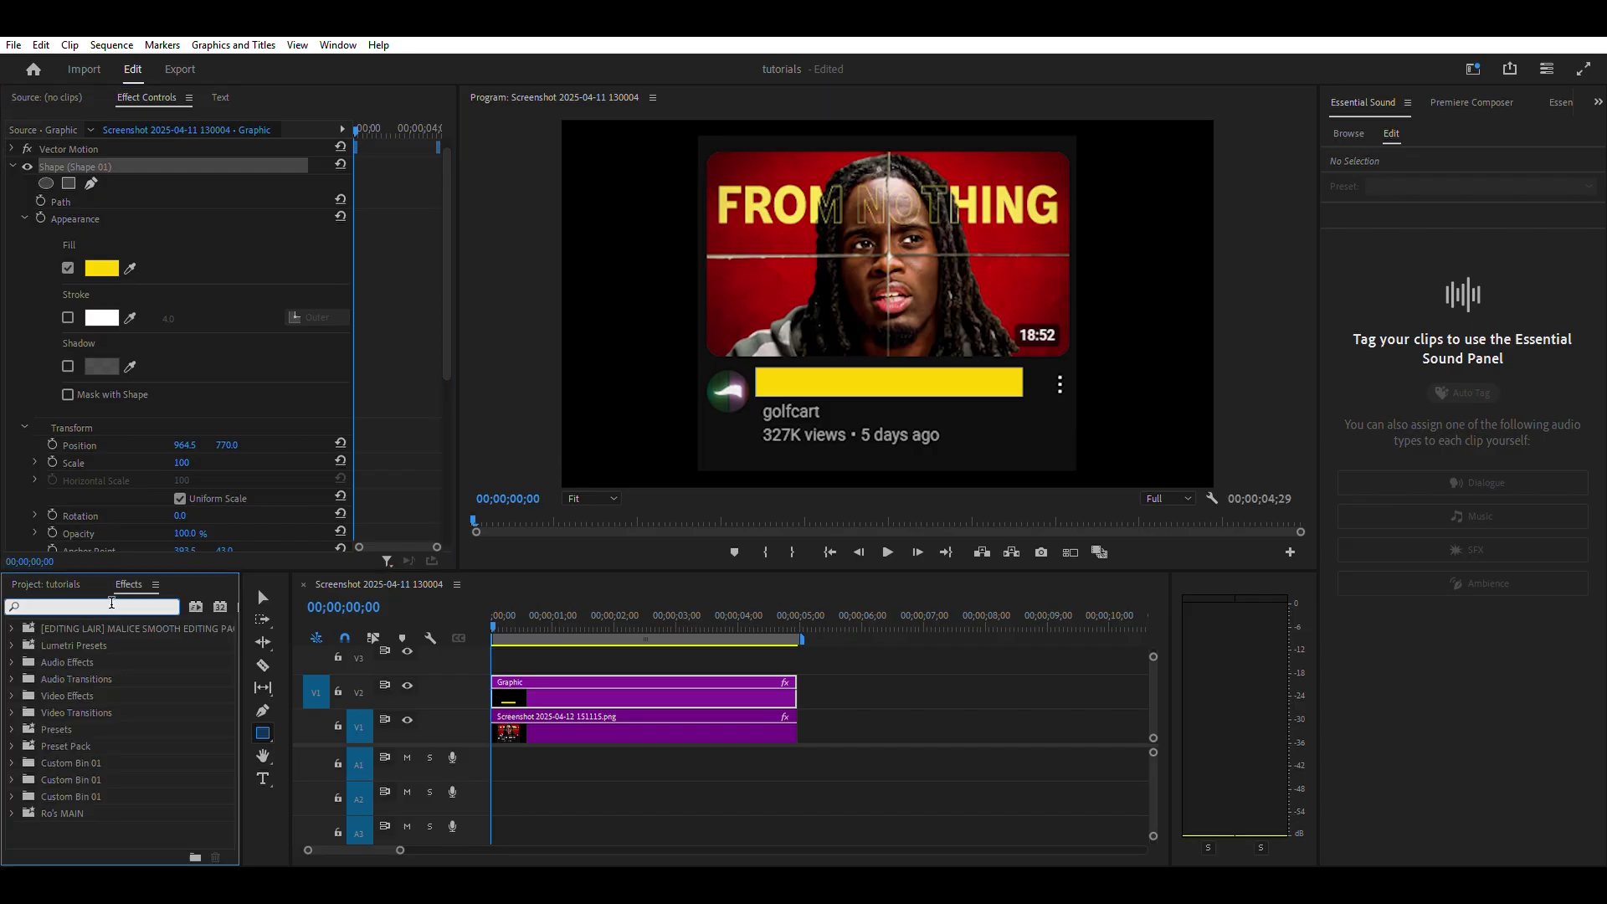
{"action": "type", "text": "crop"}
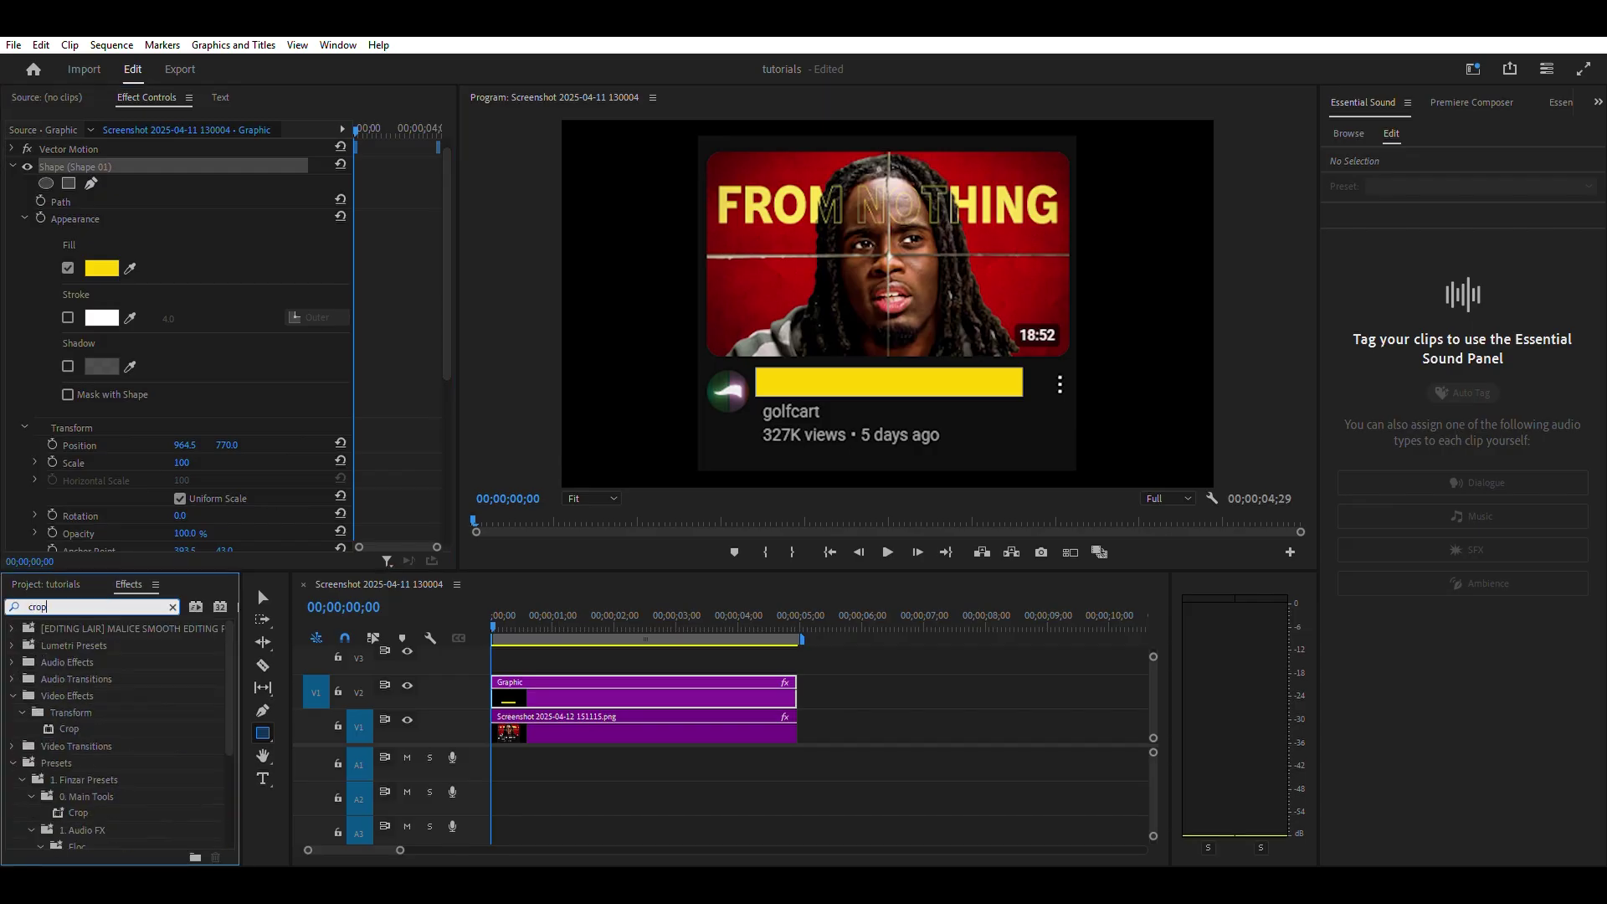
{"action": "left_click", "coordinate": [125, 797]}
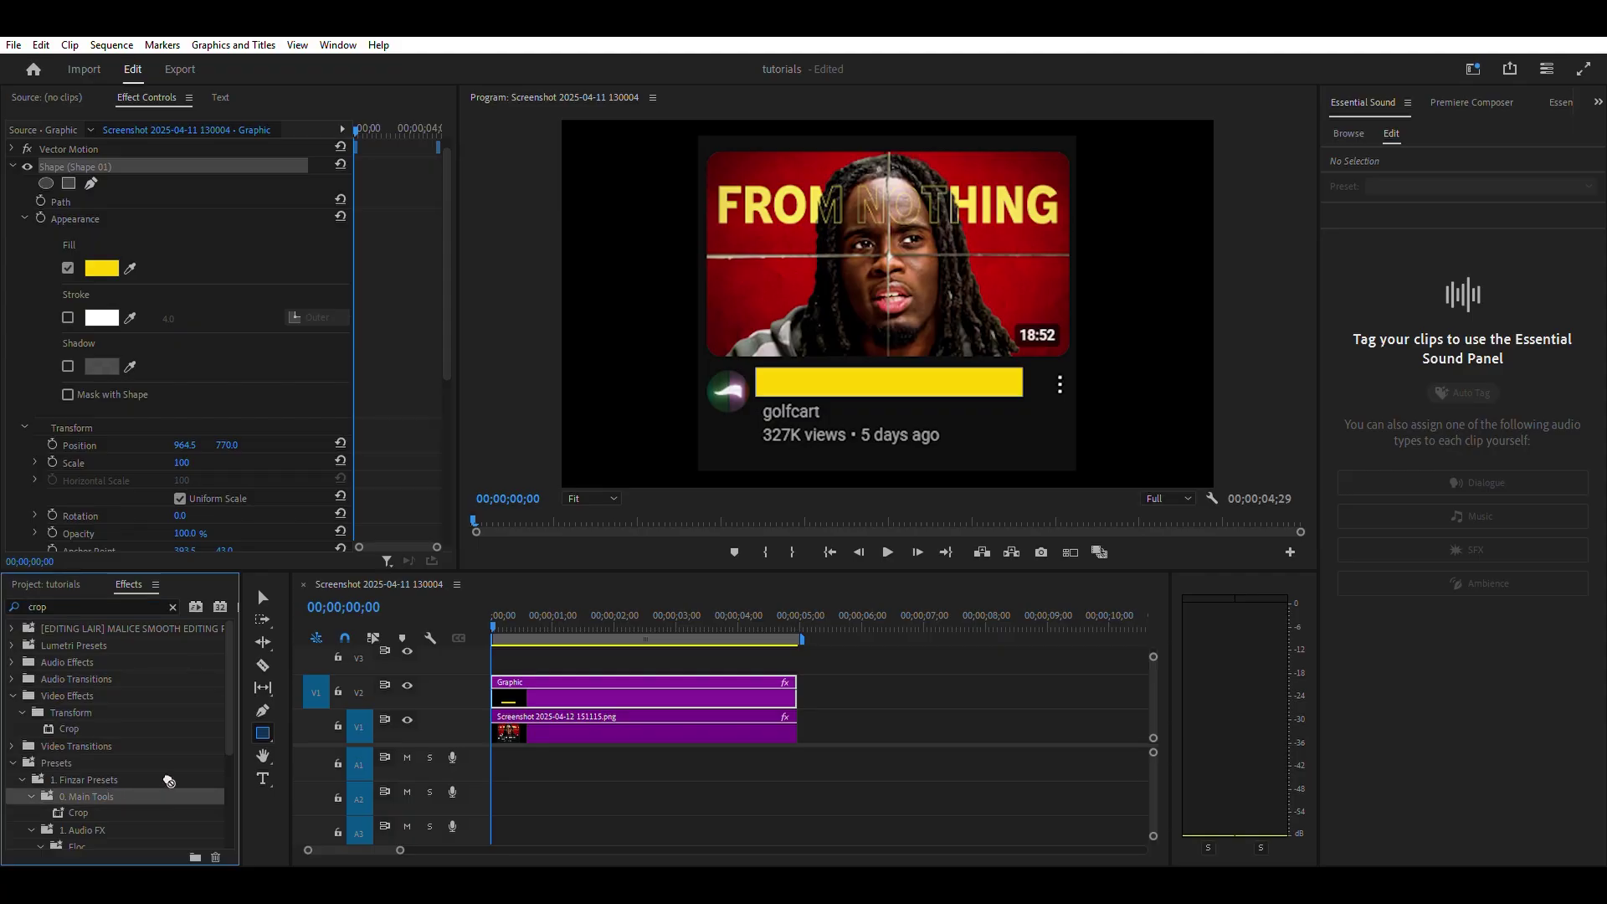